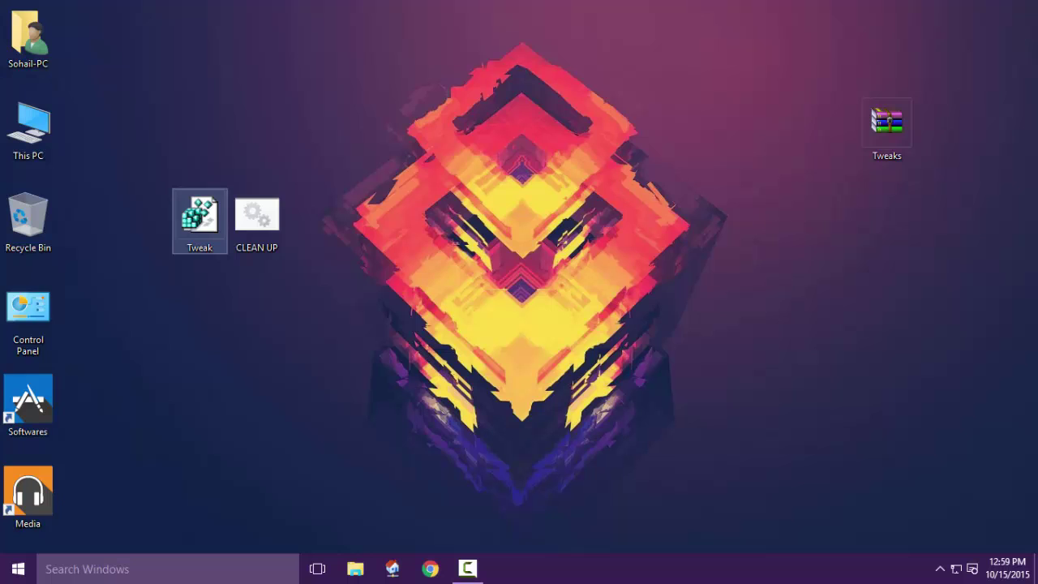
Step: Merge the desktop's Tweak registry file into the registry and accept the confirmation dialogs
{"action": "key", "text": "Return"}
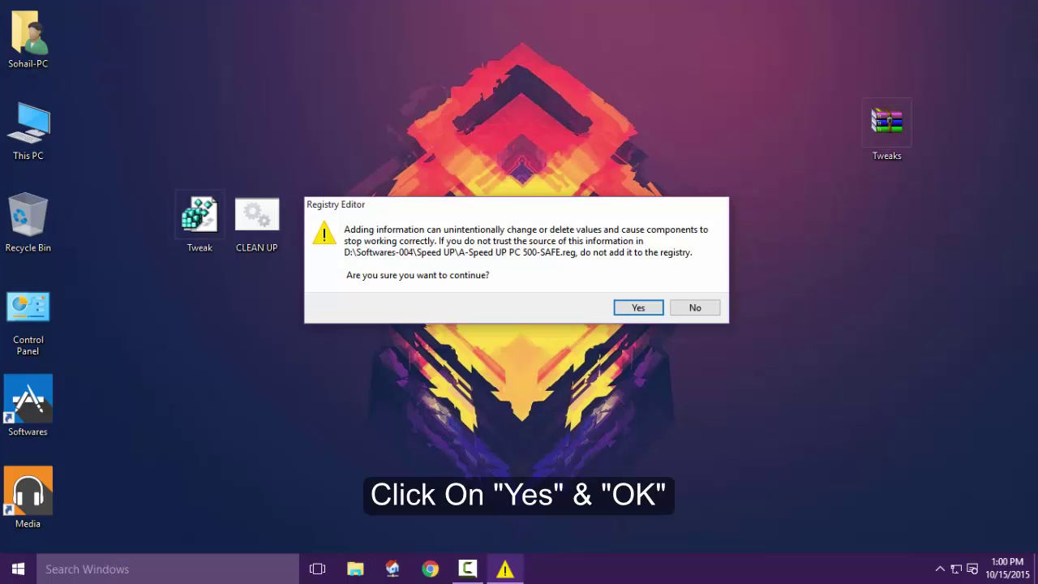
{"action": "key", "text": "Return"}
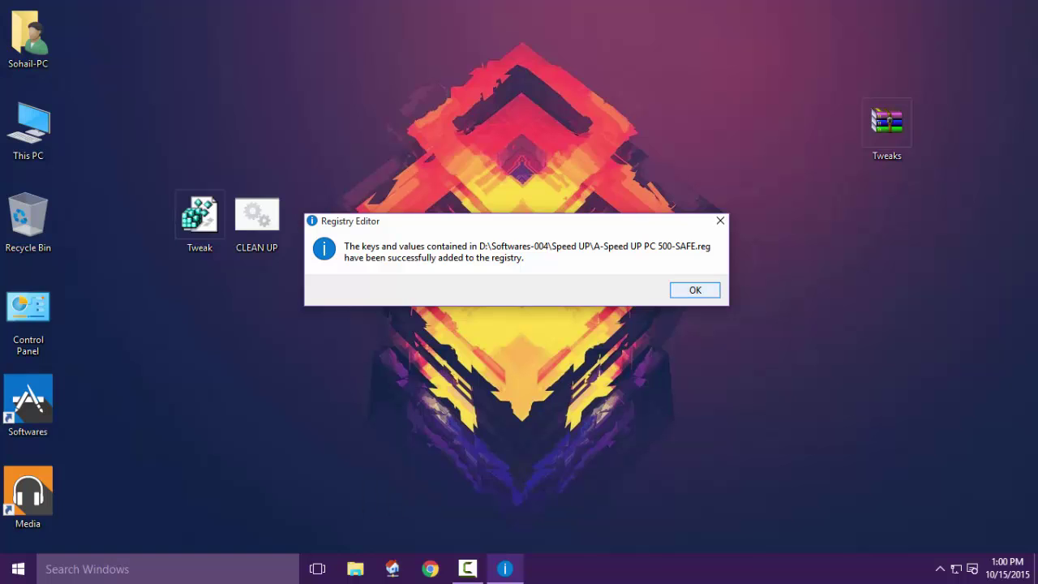
{"action": "key", "text": "Return"}
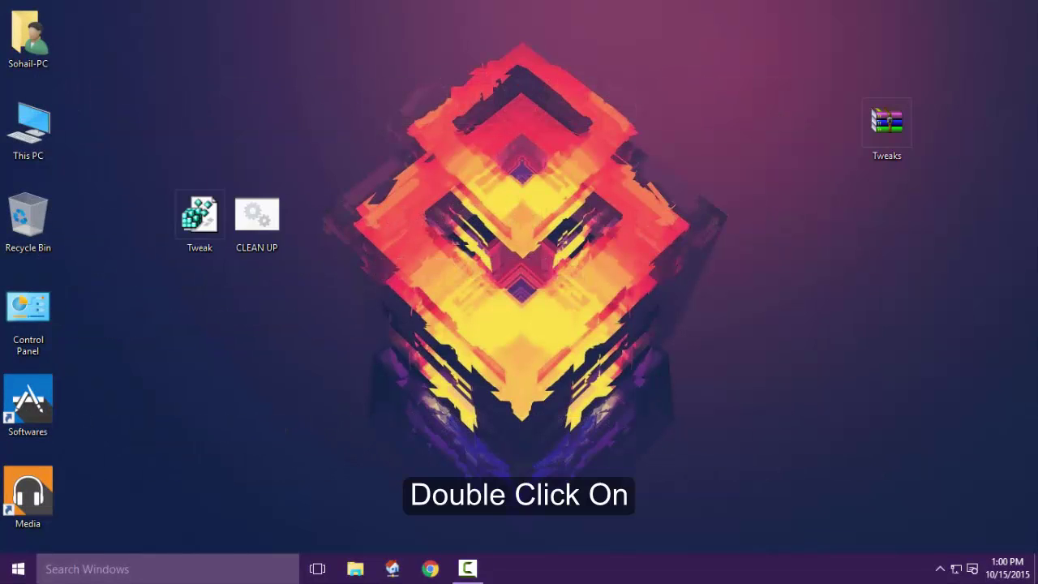
Step: Run the CLEAN UP file from the desktop
{"action": "left_click", "coordinate": [256, 221]}
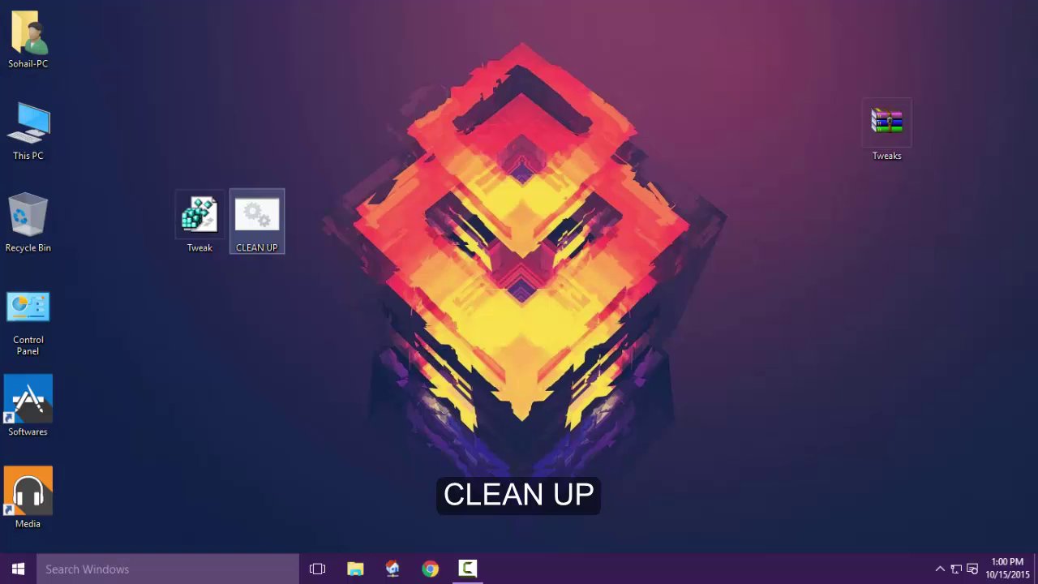
{"action": "double_click", "coordinate": [256, 221]}
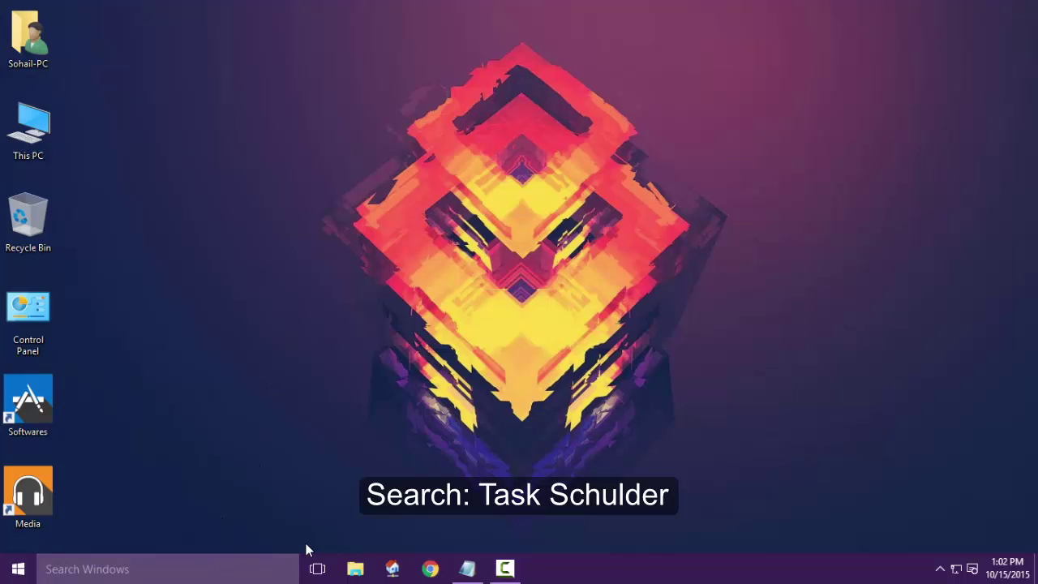
Step: Search Windows for "Task sch" and open the Task Scheduler desktop app
{"action": "key", "text": "super+s"}
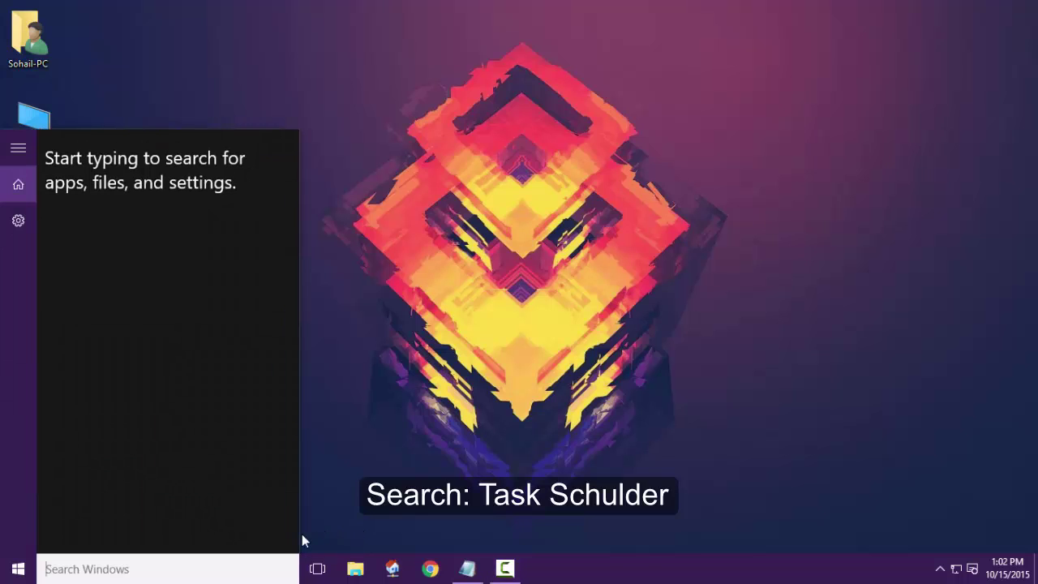
{"action": "type", "text": "T"}
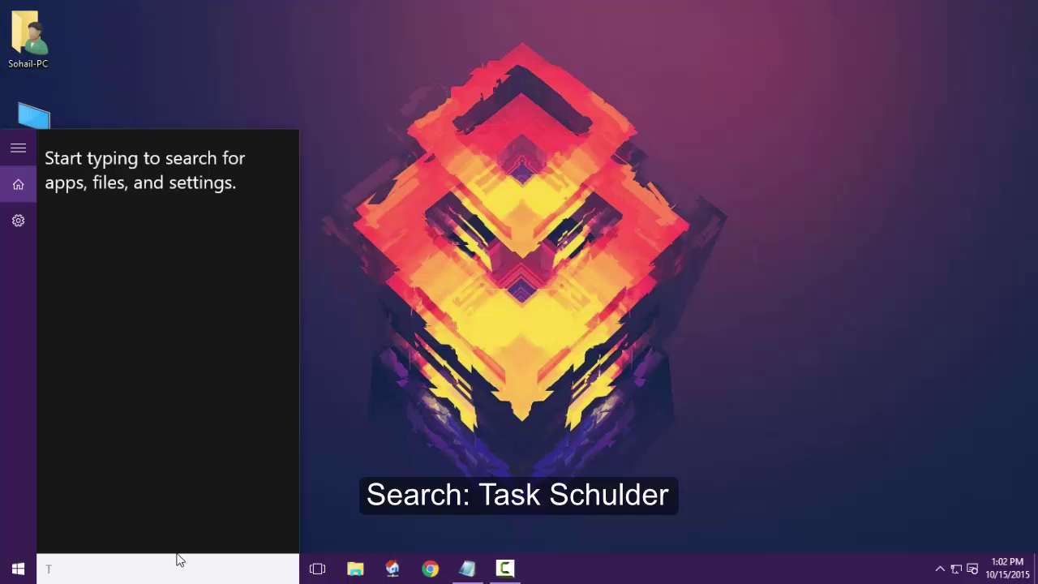
{"action": "type", "text": "ask sch"}
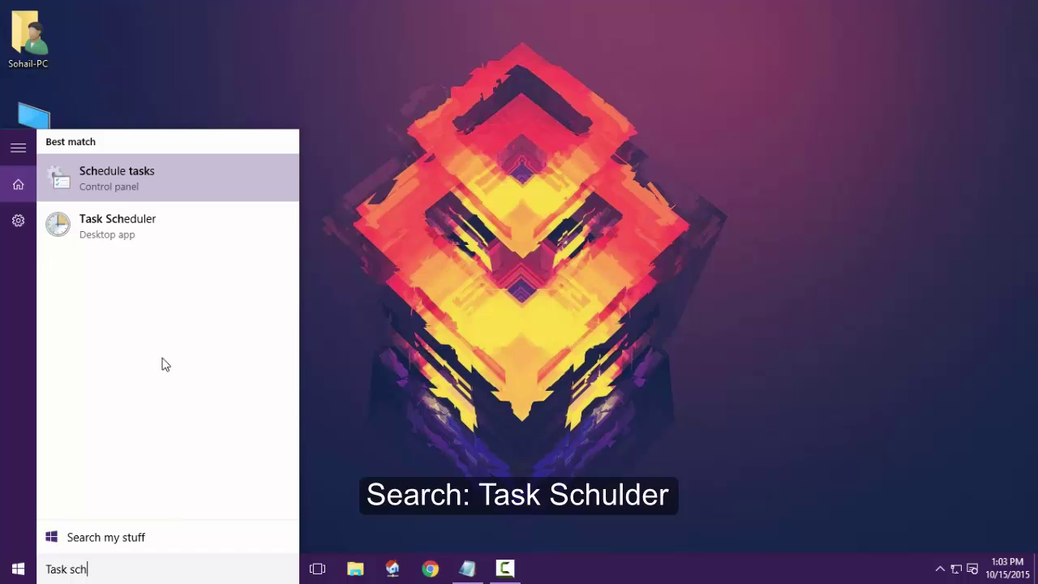
{"action": "left_click", "coordinate": [162, 237]}
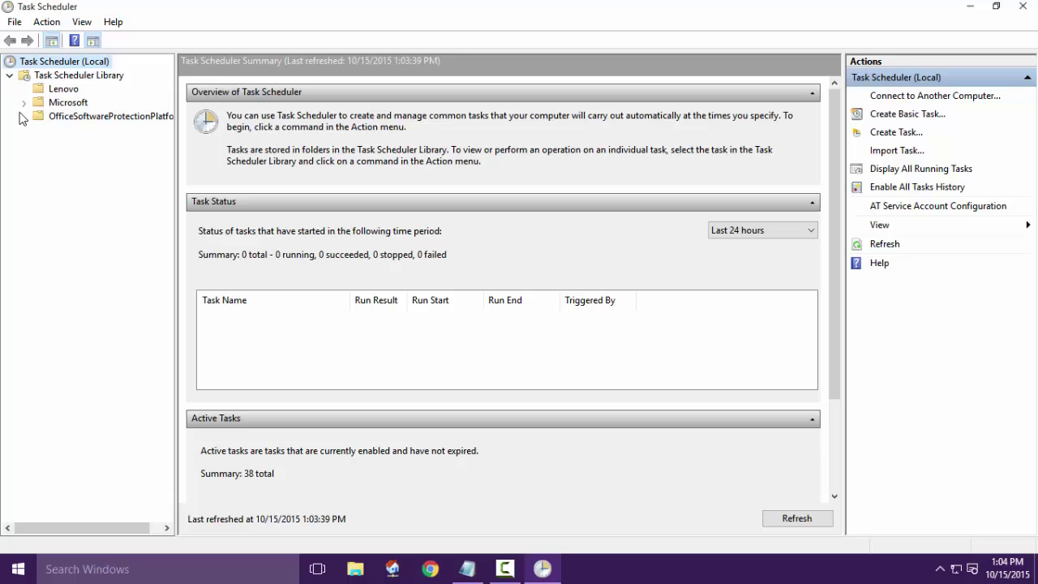
Step: Expand the Microsoft and Windows folders in the Task Scheduler Library and widen the folder tree
{"action": "left_click", "coordinate": [24, 103]}
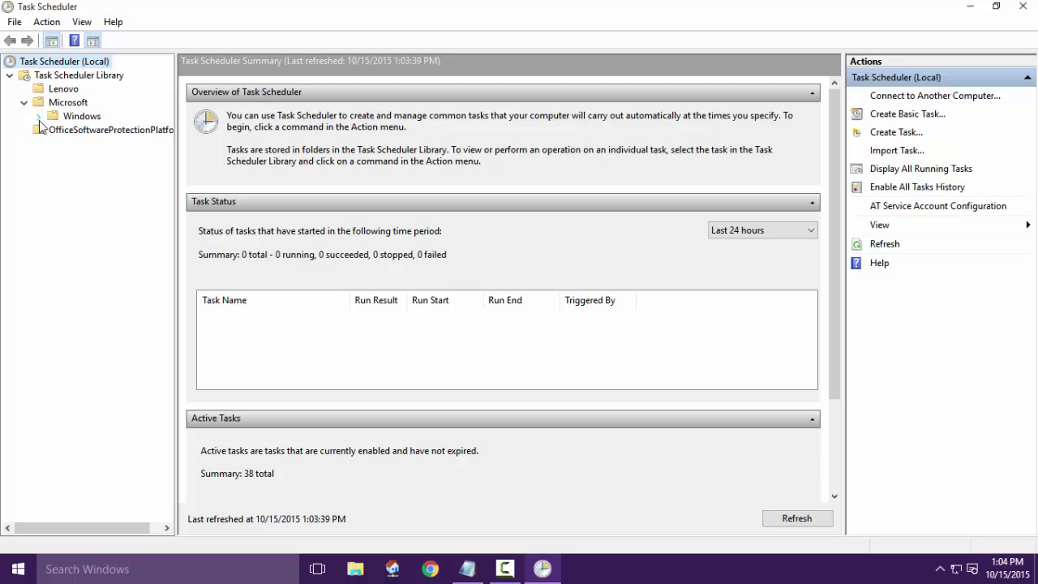
{"action": "left_click", "coordinate": [39, 120]}
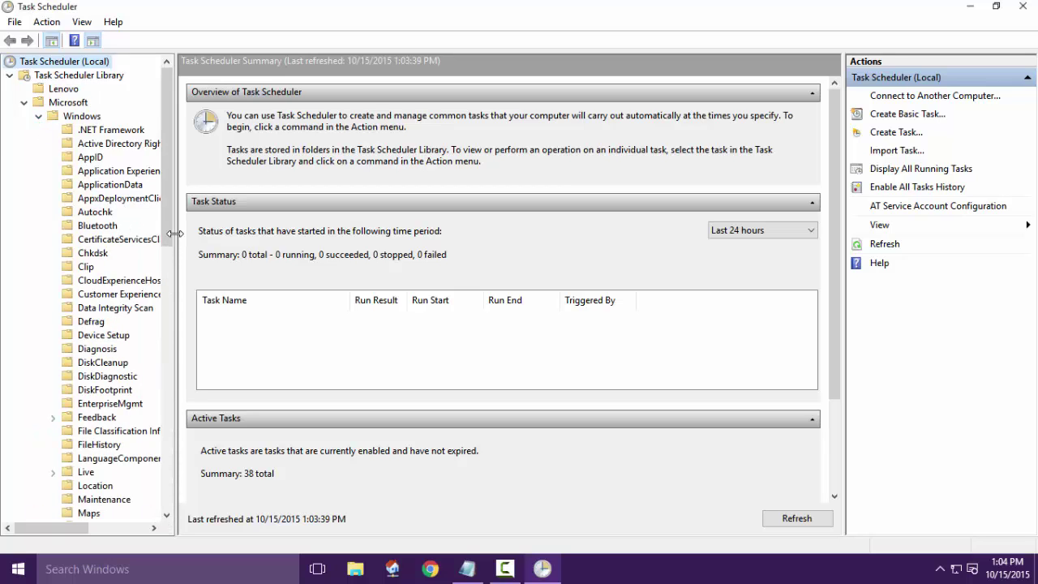
{"action": "left_click_drag", "start_coordinate": [177, 234], "coordinate": [242, 245]}
{"action": "left_click", "coordinate": [95, 211]}
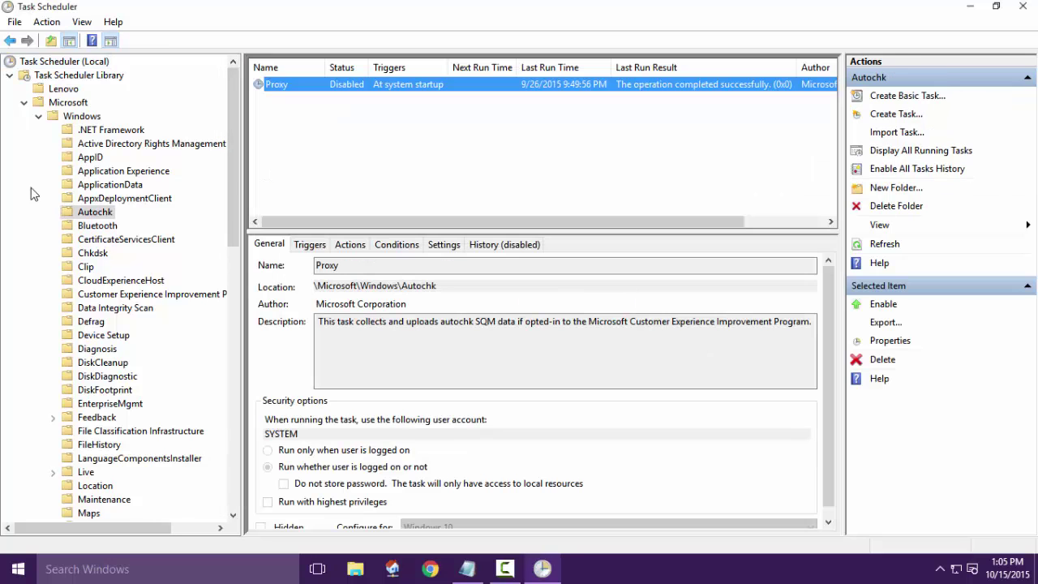
Step: Disable the Microsoft Compatibility Appraiser, ProgramDataUpdater and StartupAppTask tasks in the Application Experience folder
{"action": "left_click", "coordinate": [106, 171]}
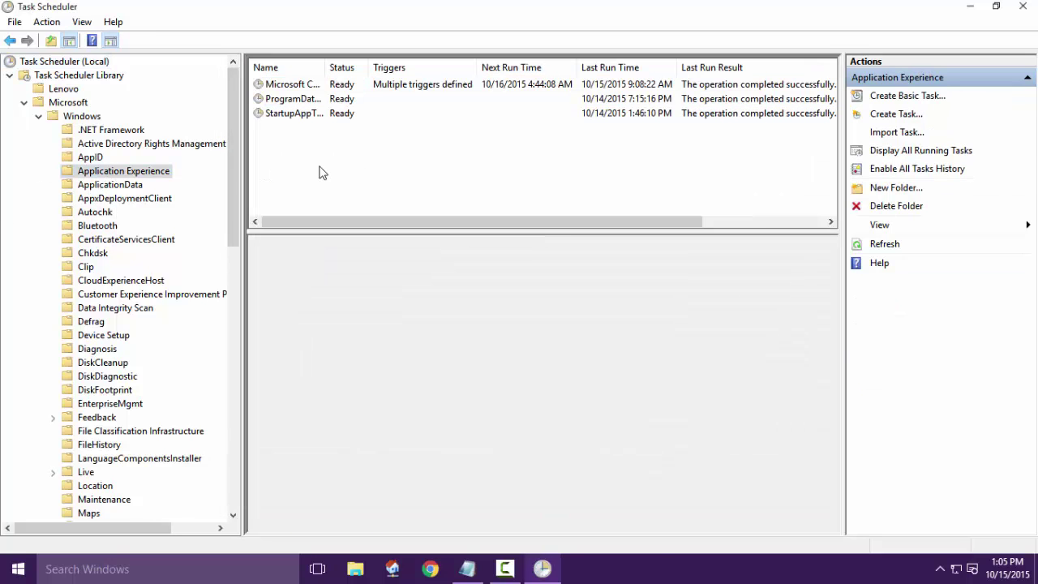
{"action": "left_click", "coordinate": [344, 86]}
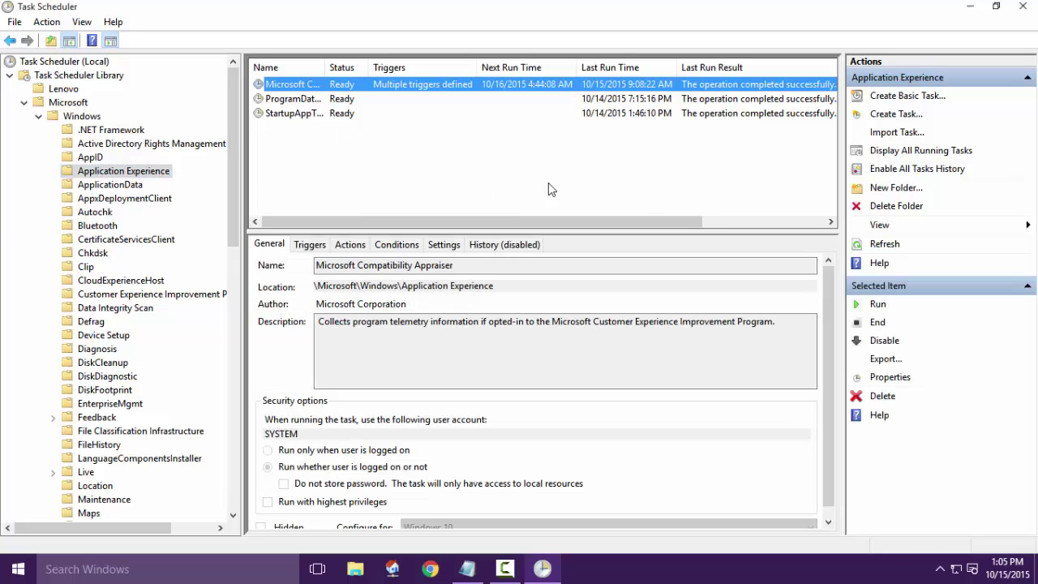
{"action": "left_click", "coordinate": [885, 342]}
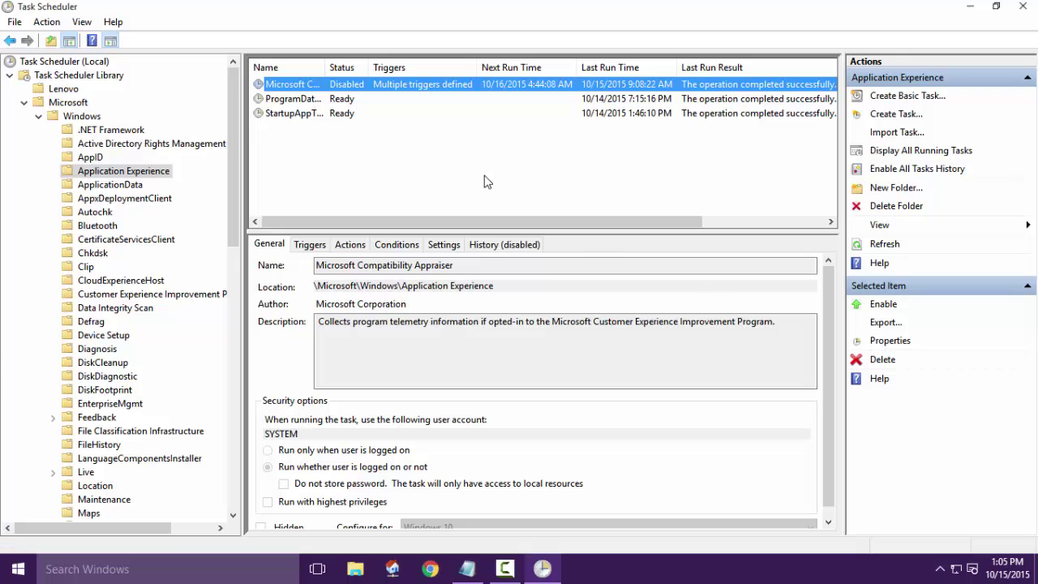
{"action": "left_click", "coordinate": [352, 100]}
{"action": "left_click", "coordinate": [883, 341]}
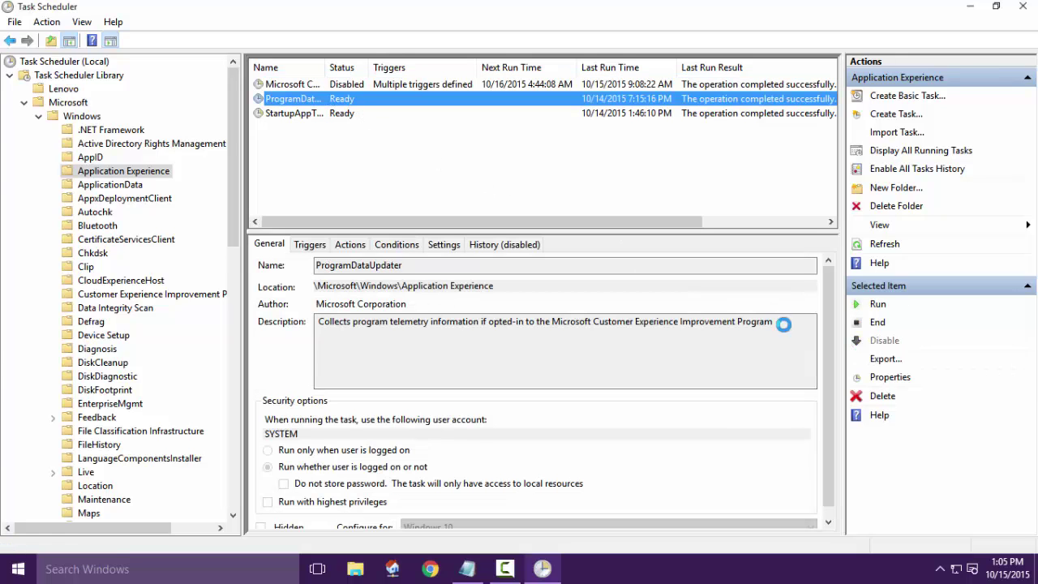
{"action": "left_click", "coordinate": [341, 114]}
{"action": "left_click", "coordinate": [884, 343]}
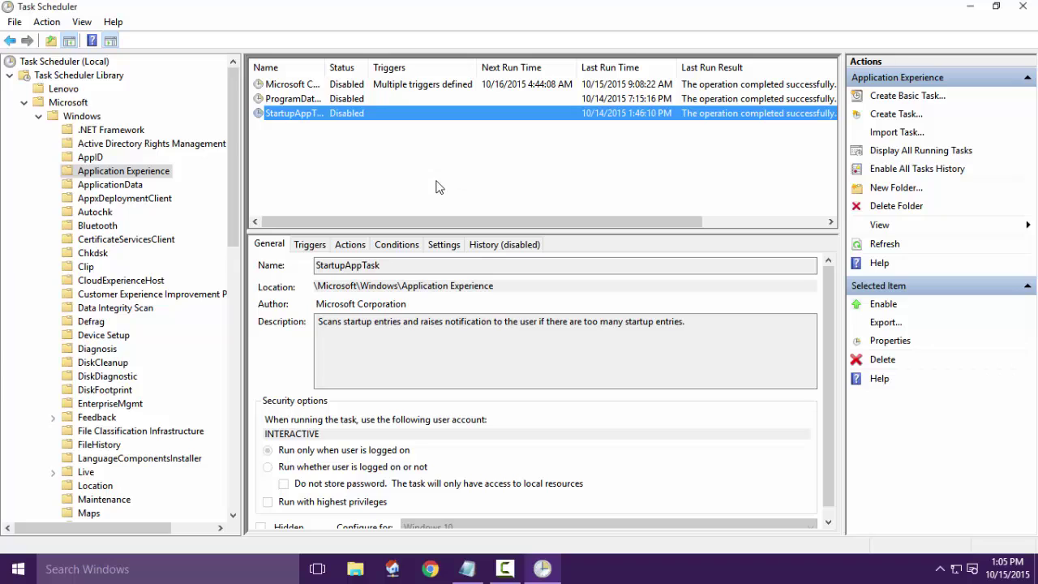
Step: Disable the Proxy task in the Autochk folder
{"action": "left_click", "coordinate": [105, 212]}
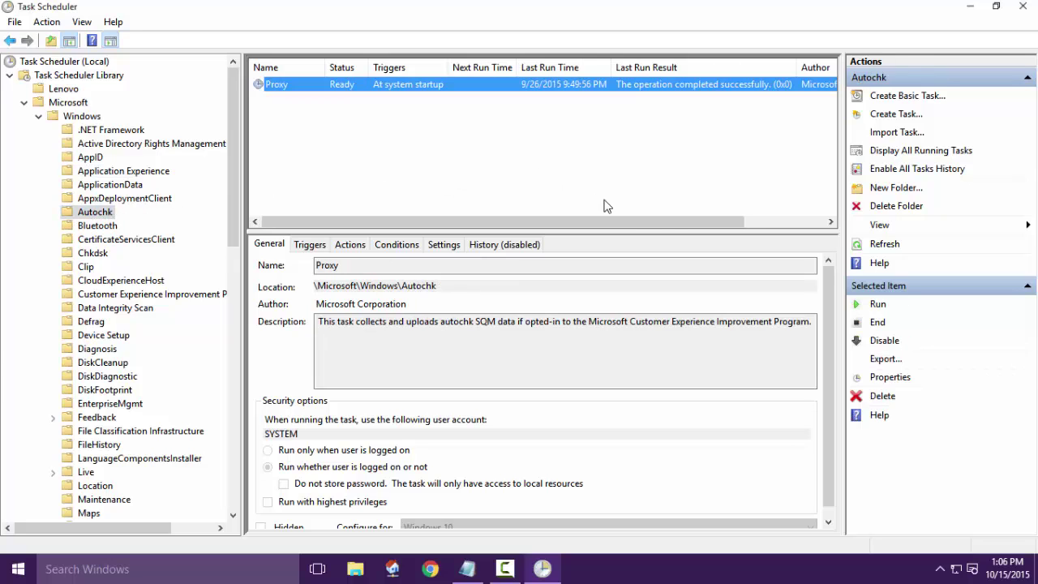
{"action": "left_click", "coordinate": [887, 344]}
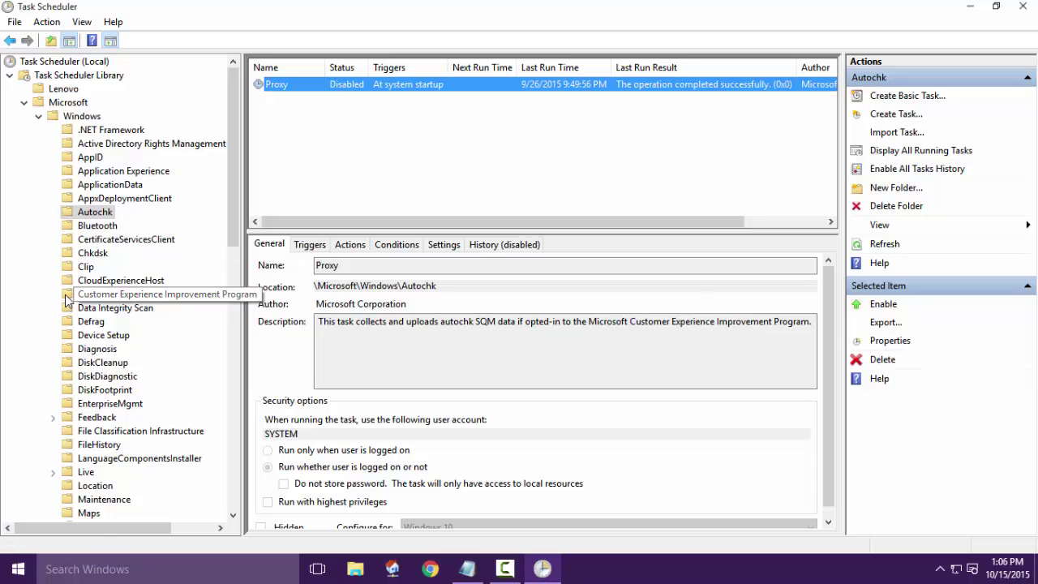
Step: Disable the Consolidator, KernelCeipTask, Uploader and UsbCeip tasks in the Customer Experience Improvement Program folder
{"action": "left_click", "coordinate": [118, 295]}
{"action": "left_click", "coordinate": [341, 86]}
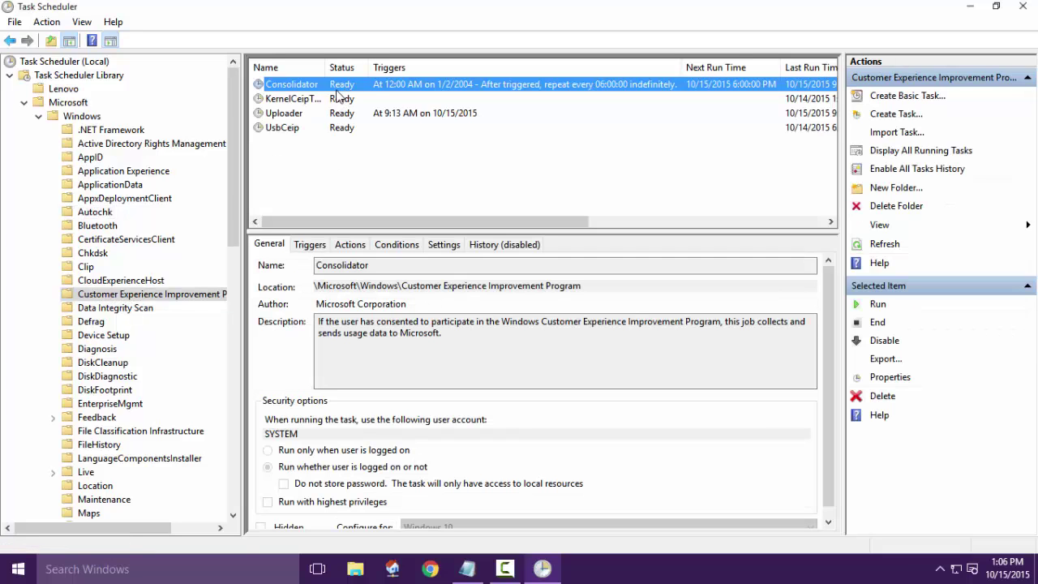
{"action": "left_click", "coordinate": [905, 348]}
{"action": "left_click", "coordinate": [361, 99]}
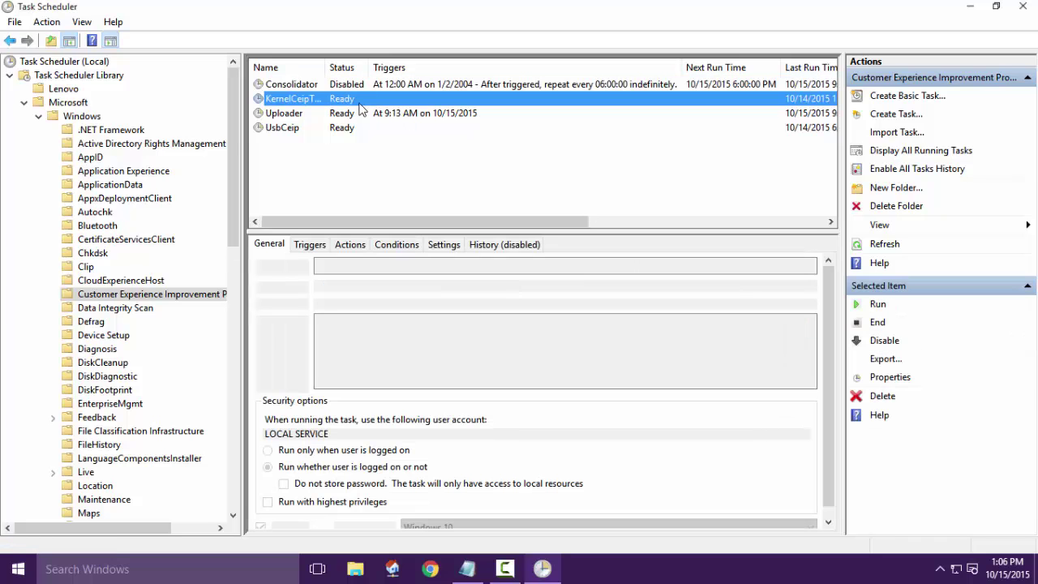
{"action": "left_click", "coordinate": [902, 345]}
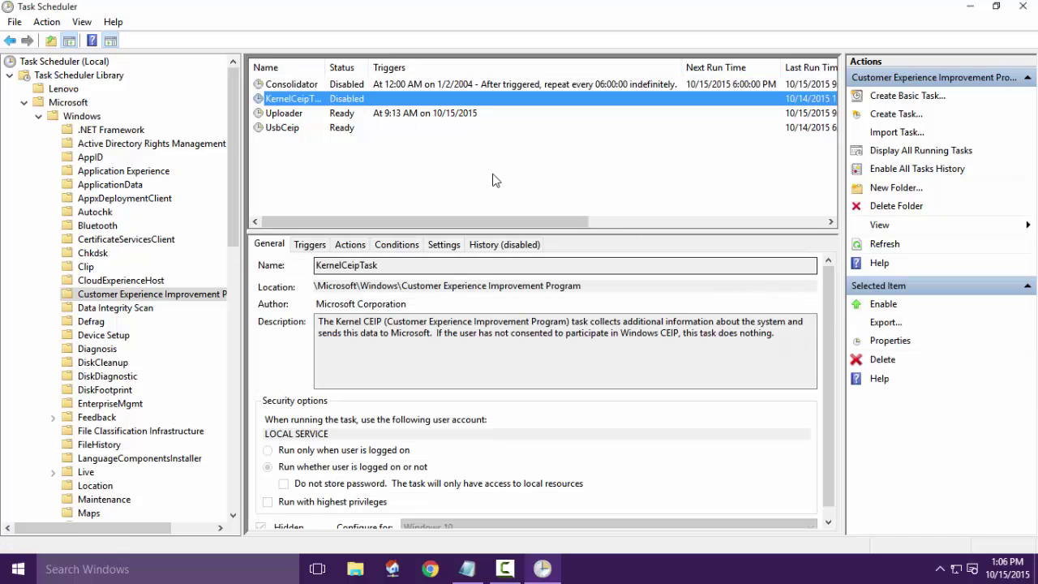
{"action": "left_click", "coordinate": [355, 115]}
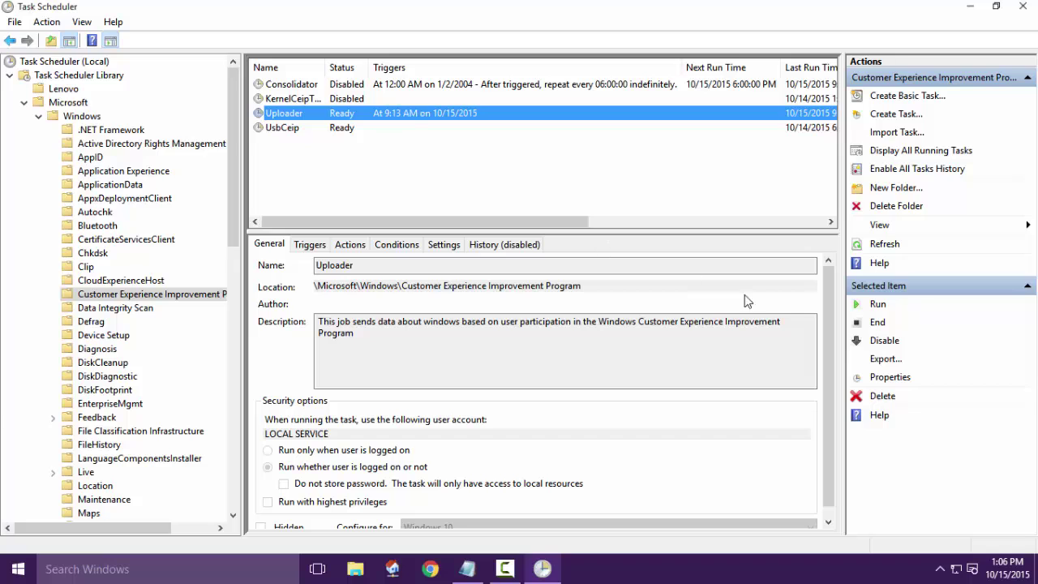
{"action": "left_click", "coordinate": [863, 342]}
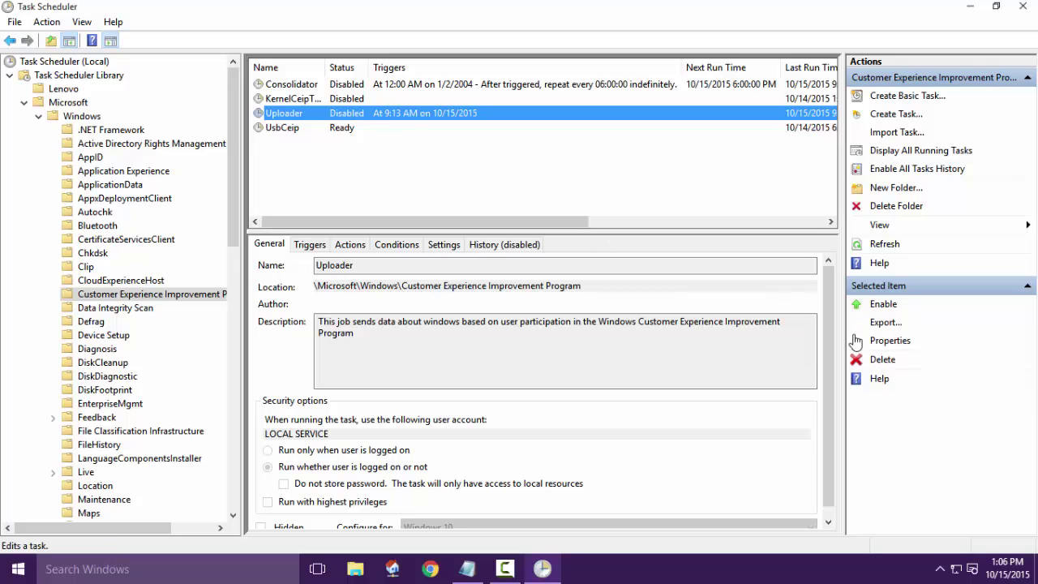
{"action": "left_click", "coordinate": [355, 131]}
{"action": "left_click", "coordinate": [865, 342]}
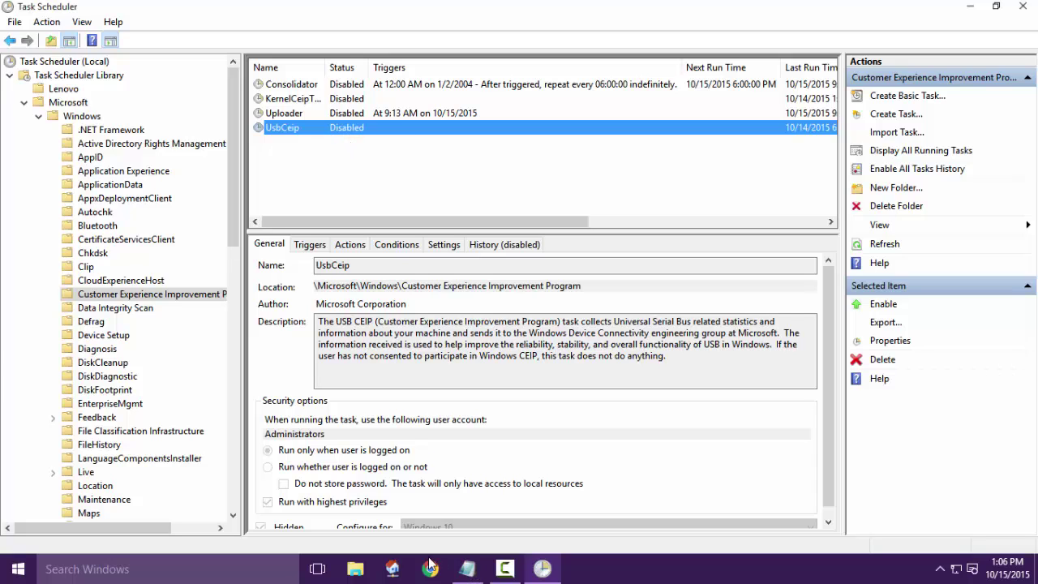
Step: Disable the DiskDiagnosticDataCollector and DiskDiagnosticResolver tasks in the DiskDiagnostic folder
{"action": "left_click", "coordinate": [94, 378]}
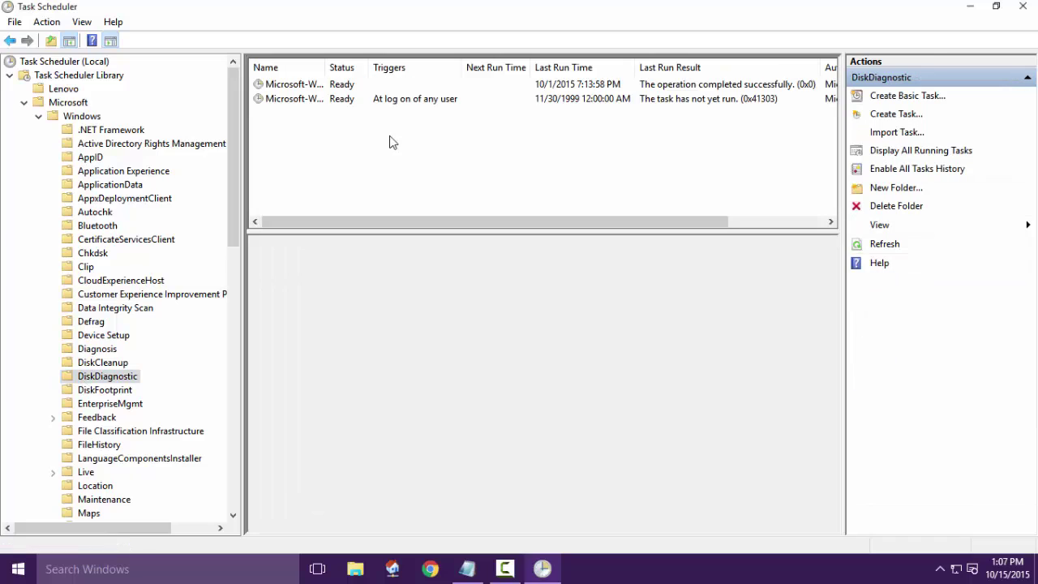
{"action": "left_click", "coordinate": [343, 89]}
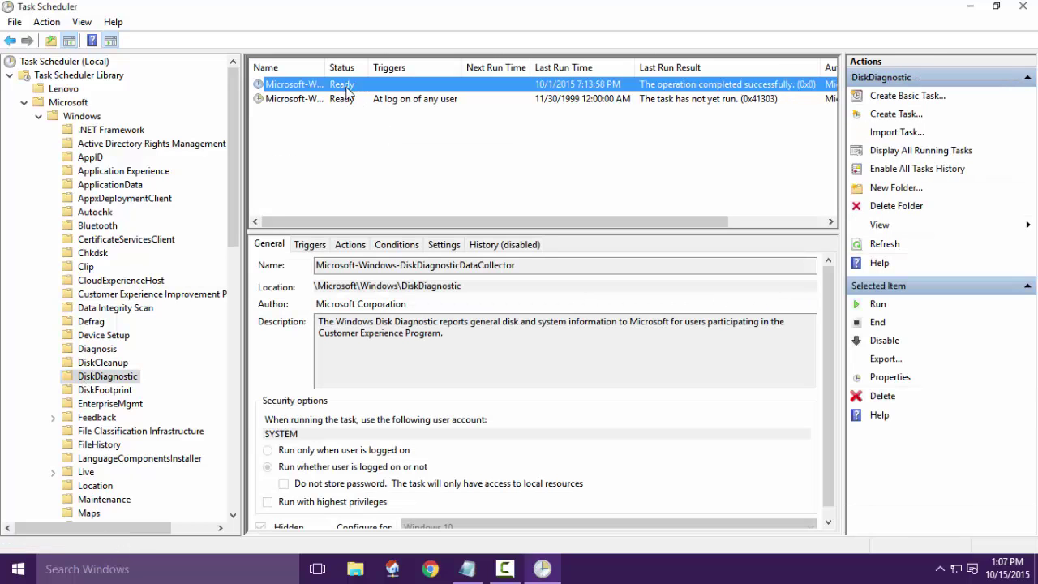
{"action": "left_click", "coordinate": [911, 343]}
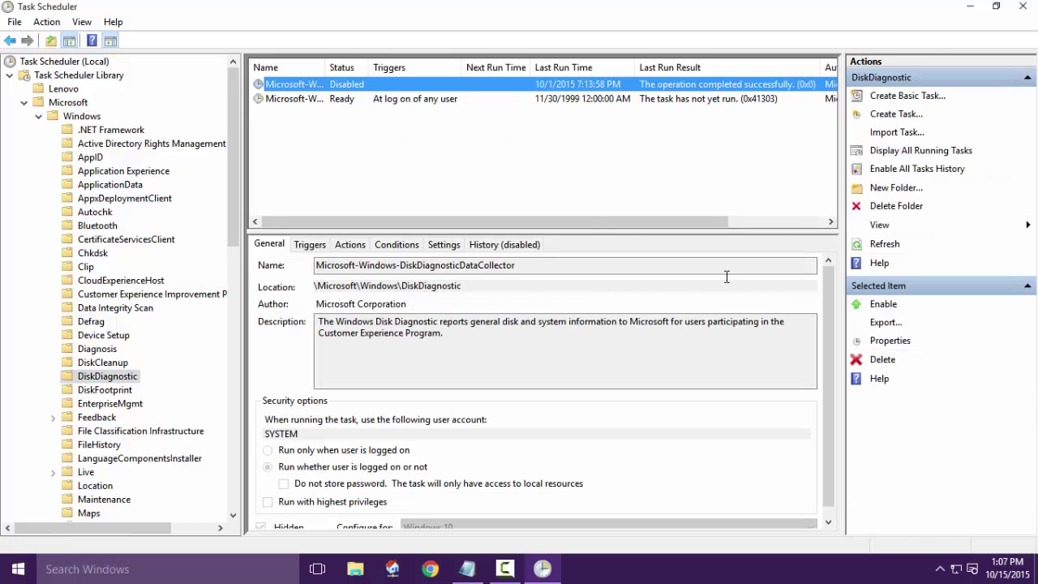
{"action": "left_click", "coordinate": [352, 104]}
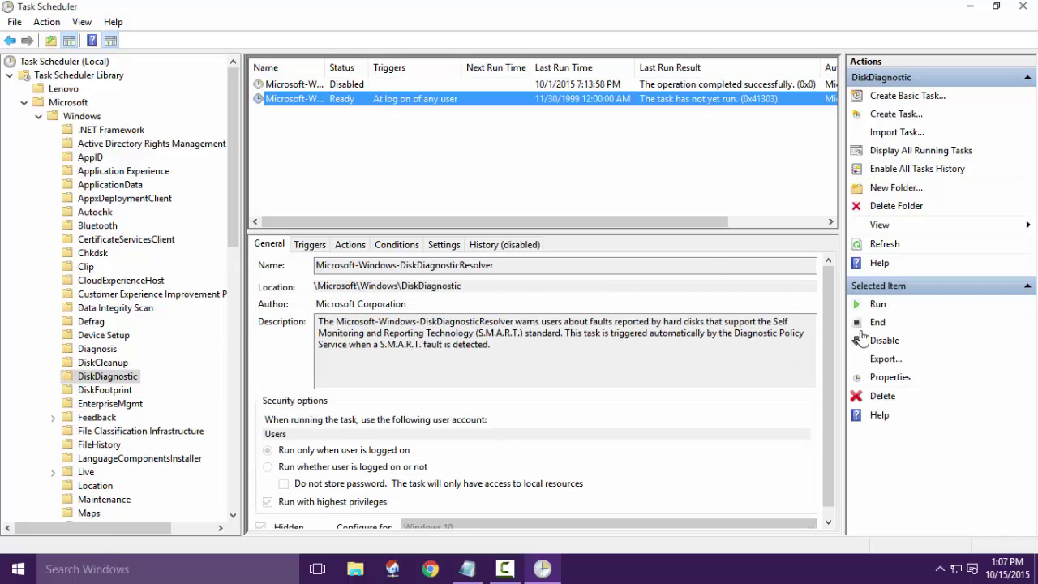
{"action": "left_click", "coordinate": [924, 343]}
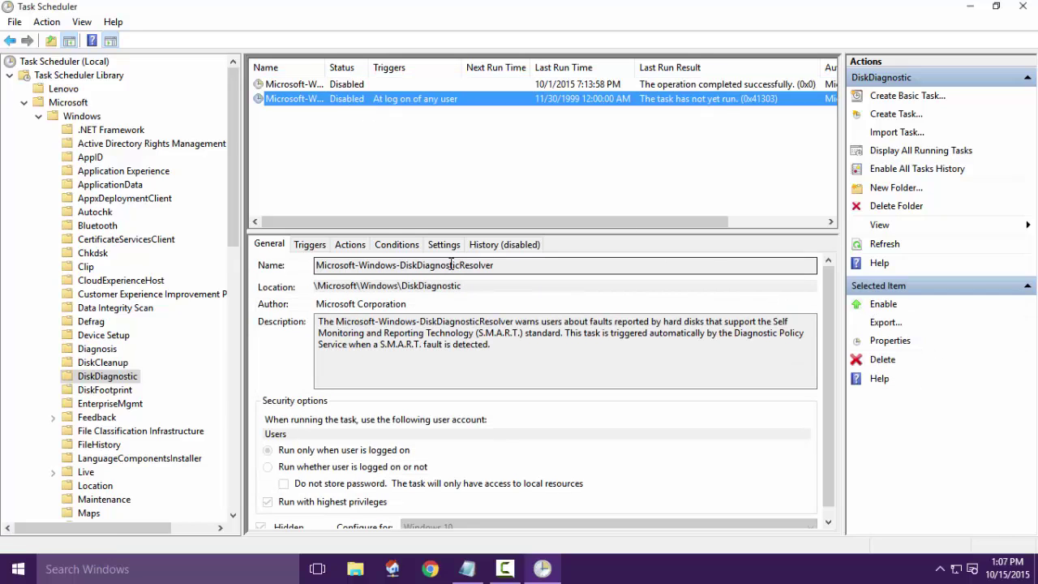
Step: Disable the DmClient task in the Siuf folder under Feedback
{"action": "left_click", "coordinate": [53, 418]}
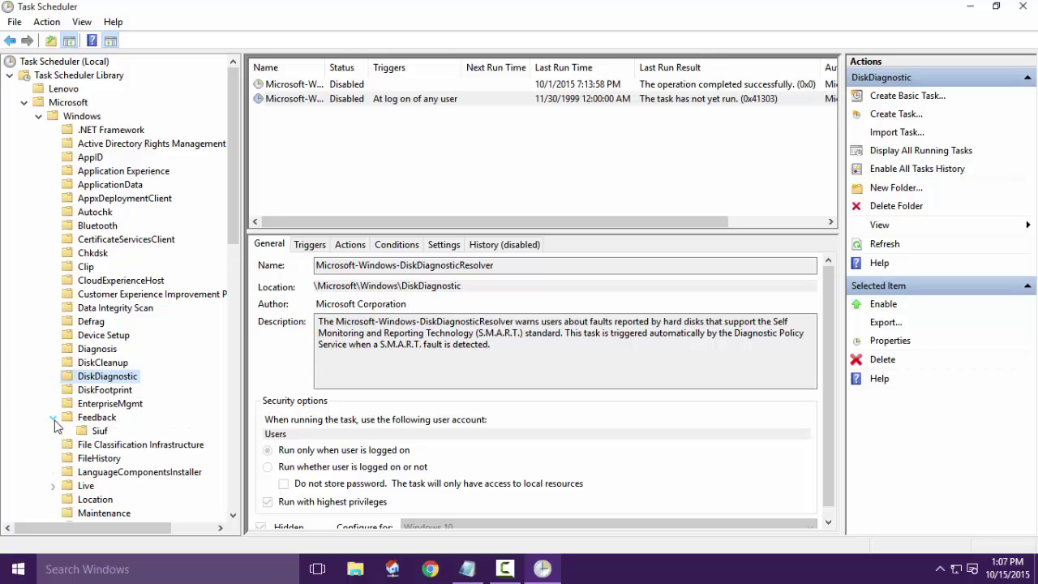
{"action": "left_click", "coordinate": [97, 434]}
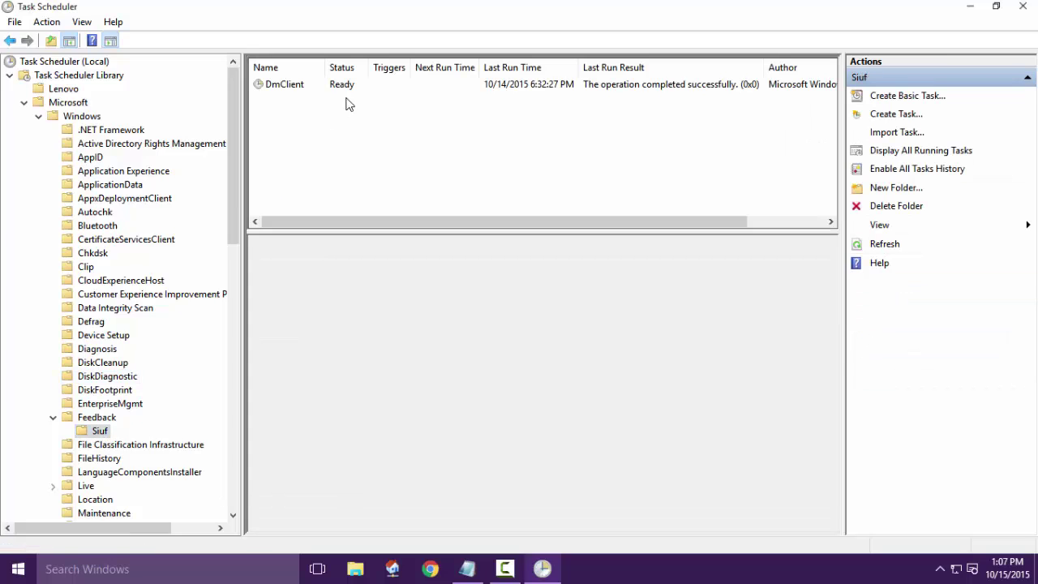
{"action": "left_click", "coordinate": [348, 87]}
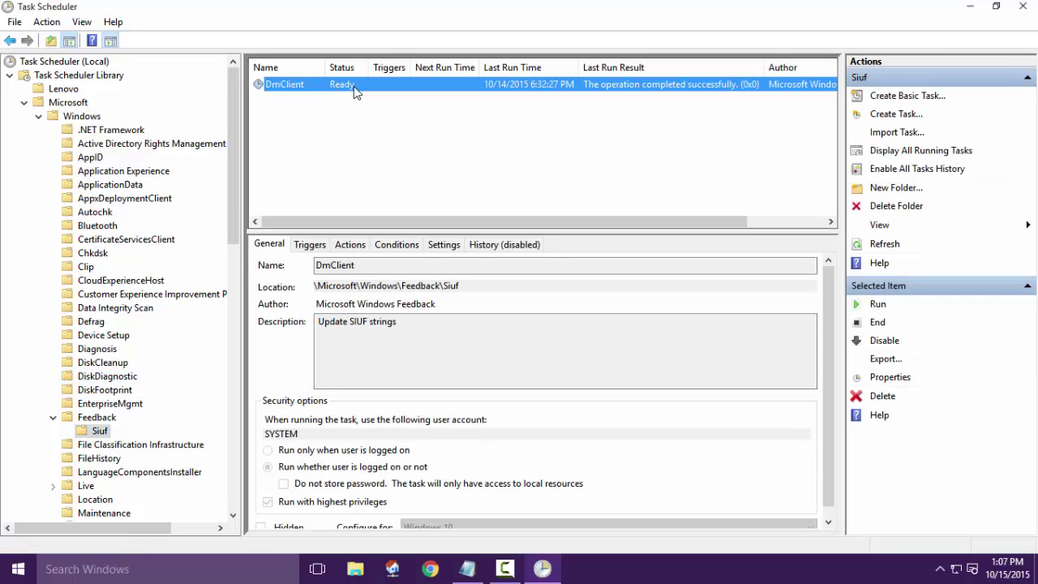
{"action": "left_click", "coordinate": [885, 341]}
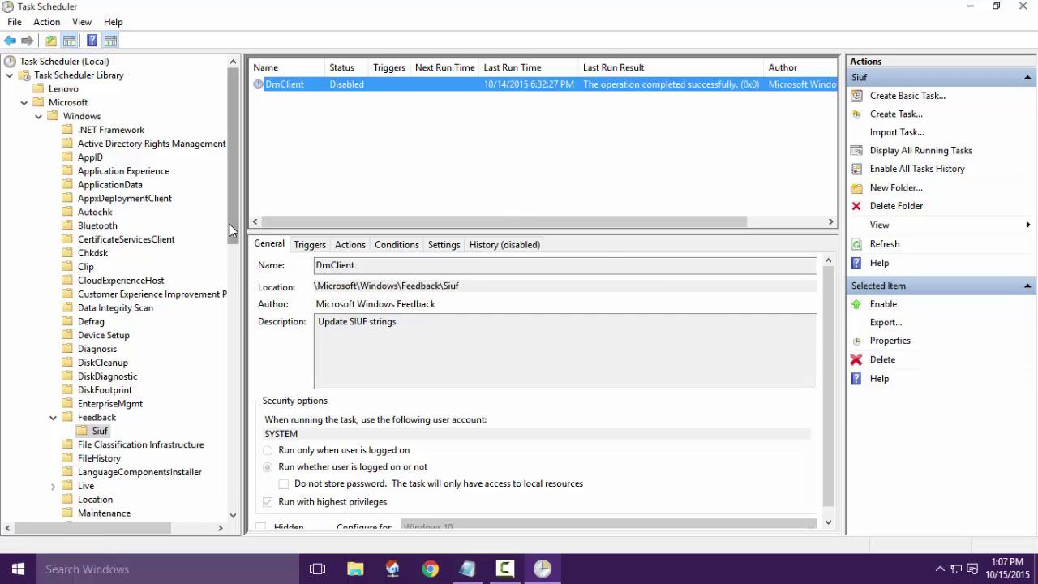
{"action": "left_click_drag", "start_coordinate": [229, 223], "coordinate": [229, 282]}
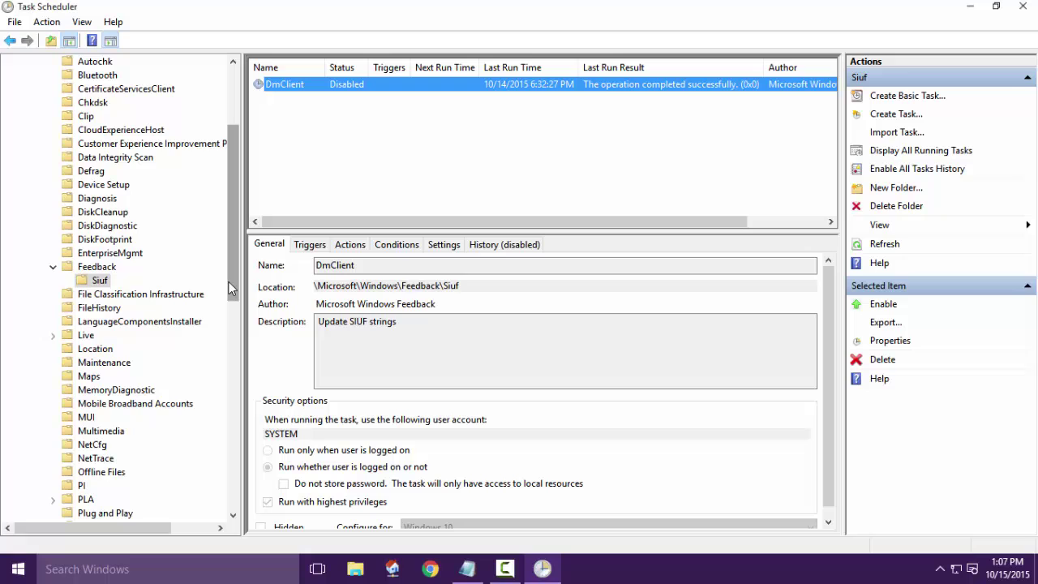
Step: Disable the Notifications and WindowsActionDialog tasks in the Location folder
{"action": "left_click", "coordinate": [101, 349]}
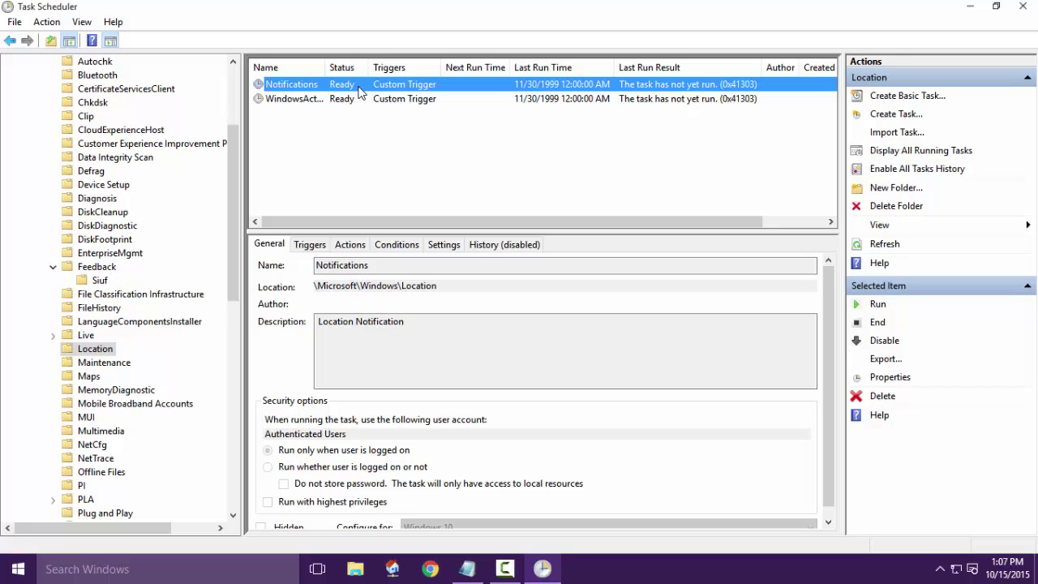
{"action": "left_click", "coordinate": [866, 340]}
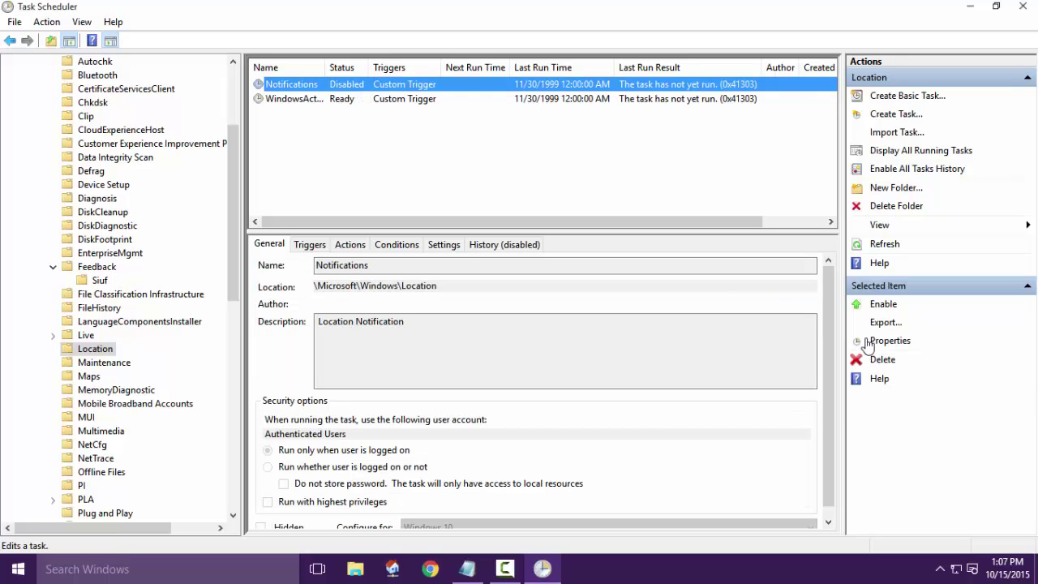
{"action": "left_click", "coordinate": [343, 99]}
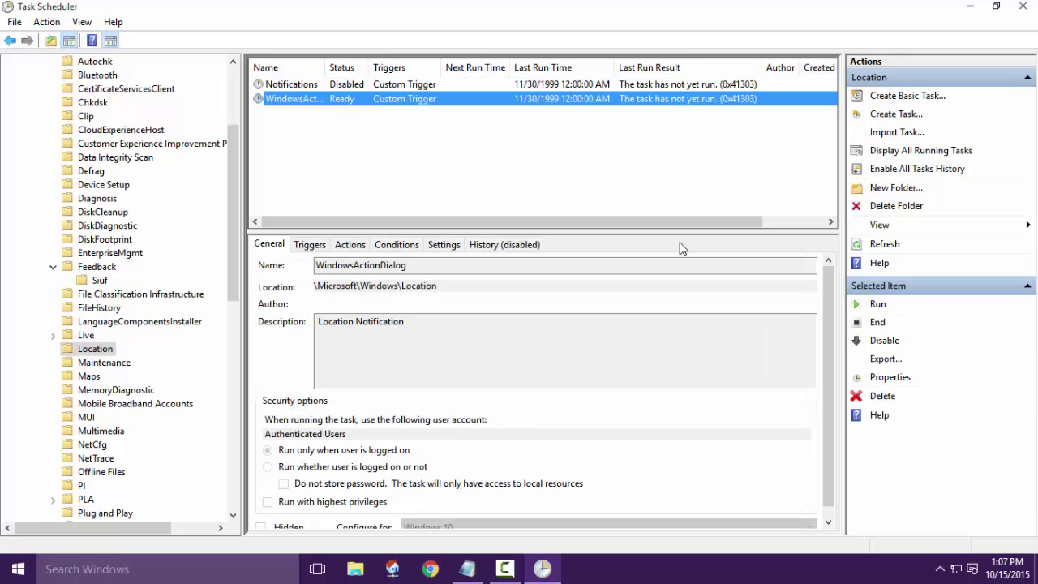
{"action": "left_click", "coordinate": [877, 341]}
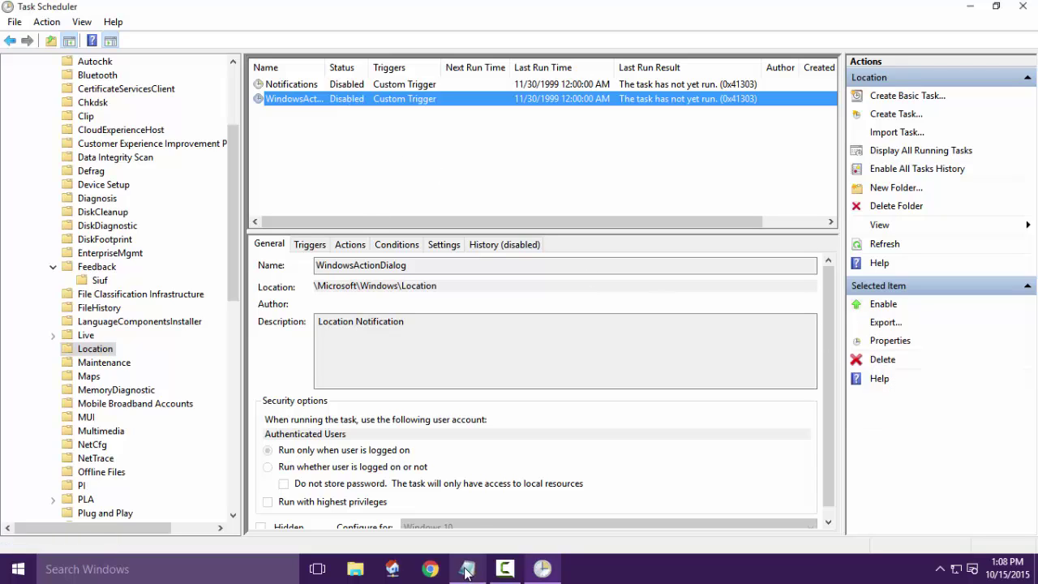
Step: Disable the MapsToastTask and MapsUpdateTask tasks in the Maps folder
{"action": "left_click", "coordinate": [99, 378]}
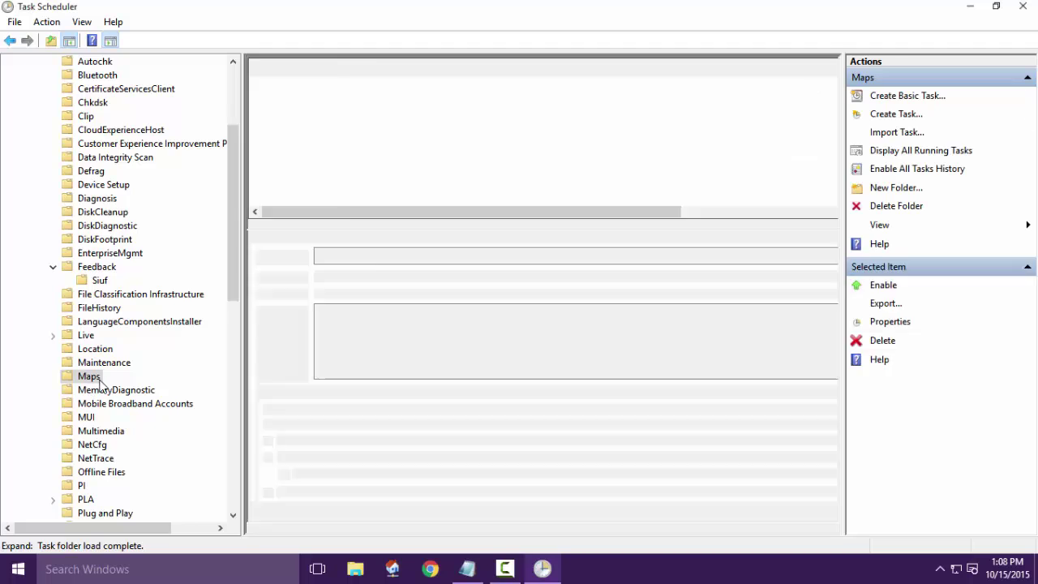
{"action": "left_click", "coordinate": [344, 85]}
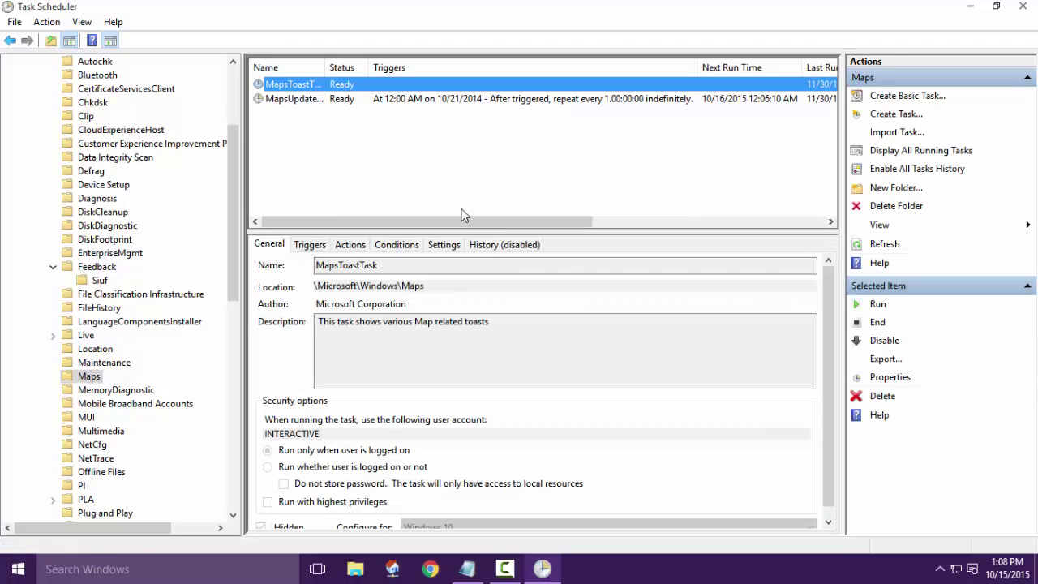
{"action": "left_click", "coordinate": [869, 343]}
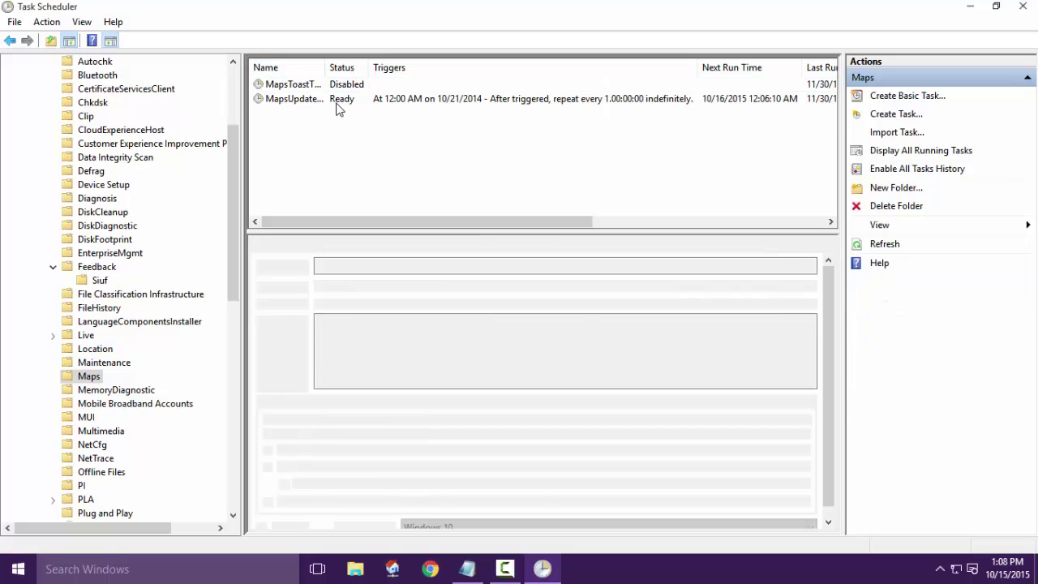
{"action": "left_click", "coordinate": [339, 108]}
{"action": "left_click", "coordinate": [864, 342]}
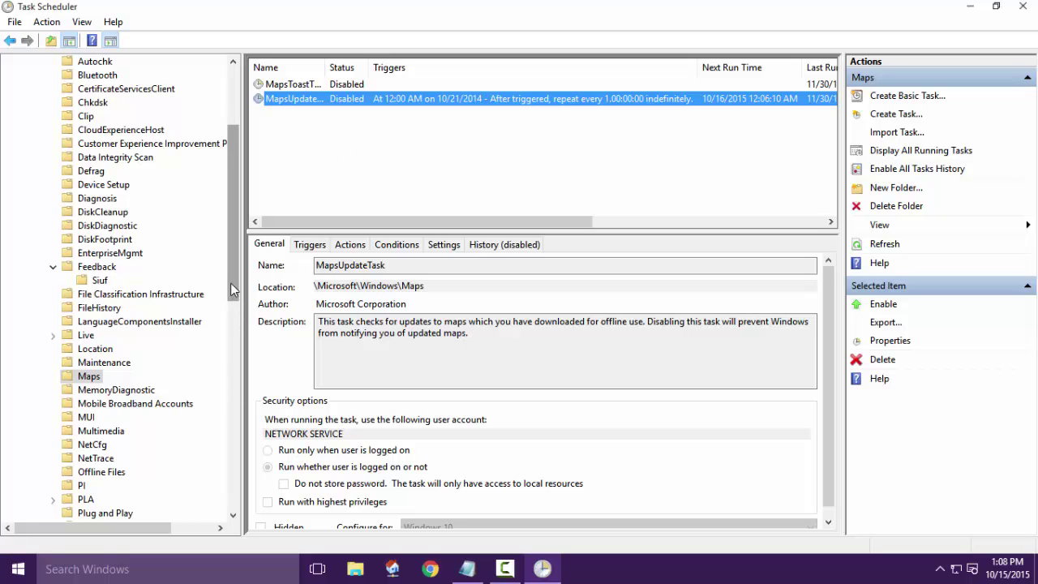
Step: Disable the RemoteAssistanceTask task in the RemoteAssistance folder
{"action": "left_click_drag", "start_coordinate": [230, 283], "coordinate": [223, 345]}
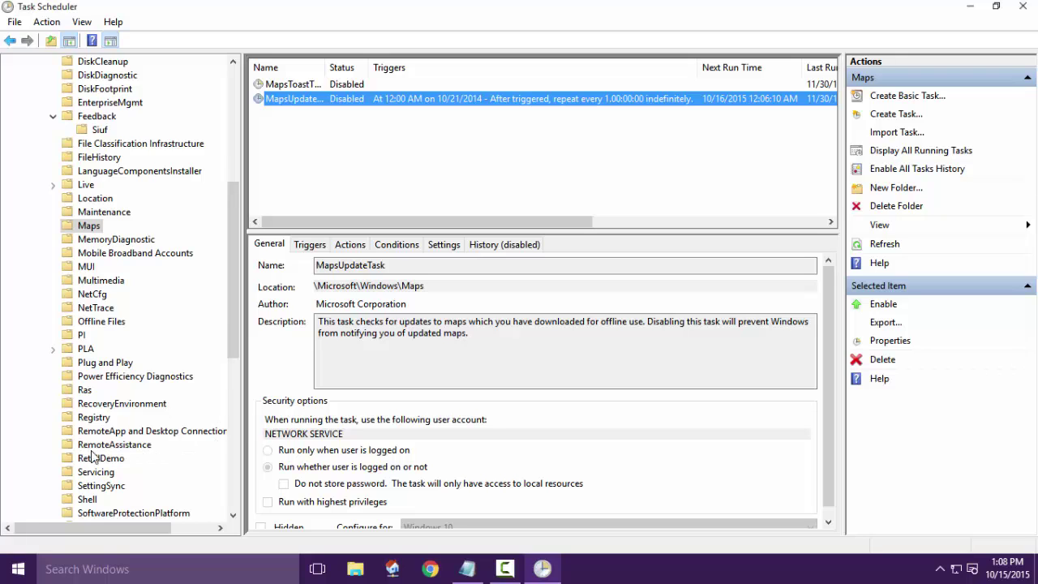
{"action": "left_click", "coordinate": [149, 446]}
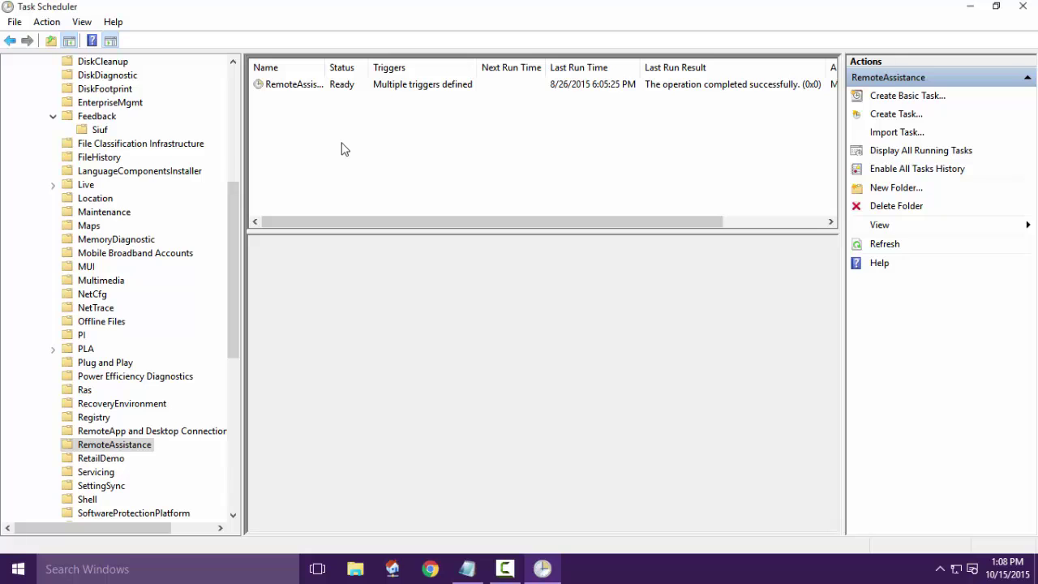
{"action": "left_click", "coordinate": [336, 87]}
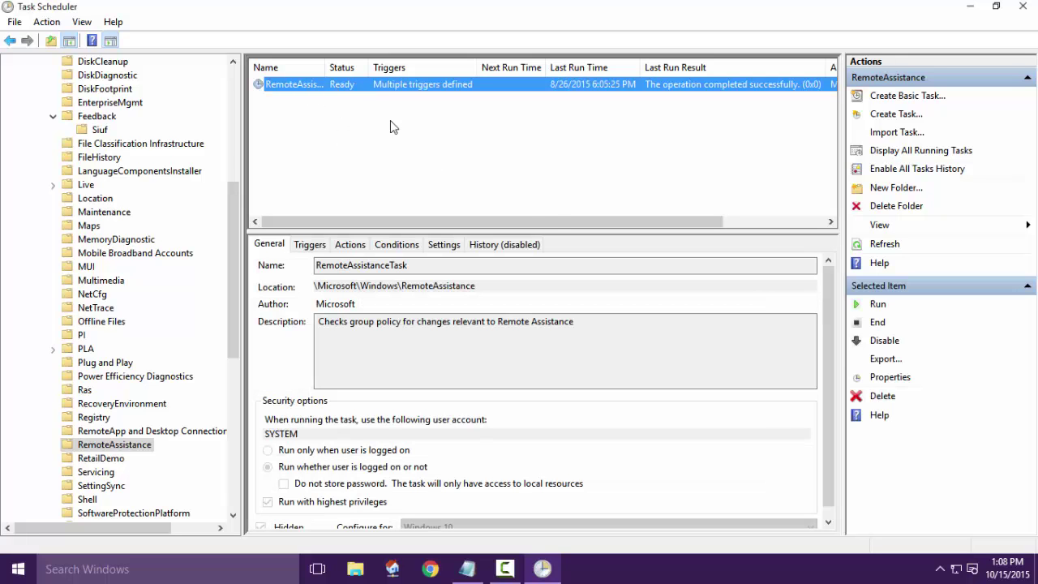
{"action": "left_click", "coordinate": [864, 342]}
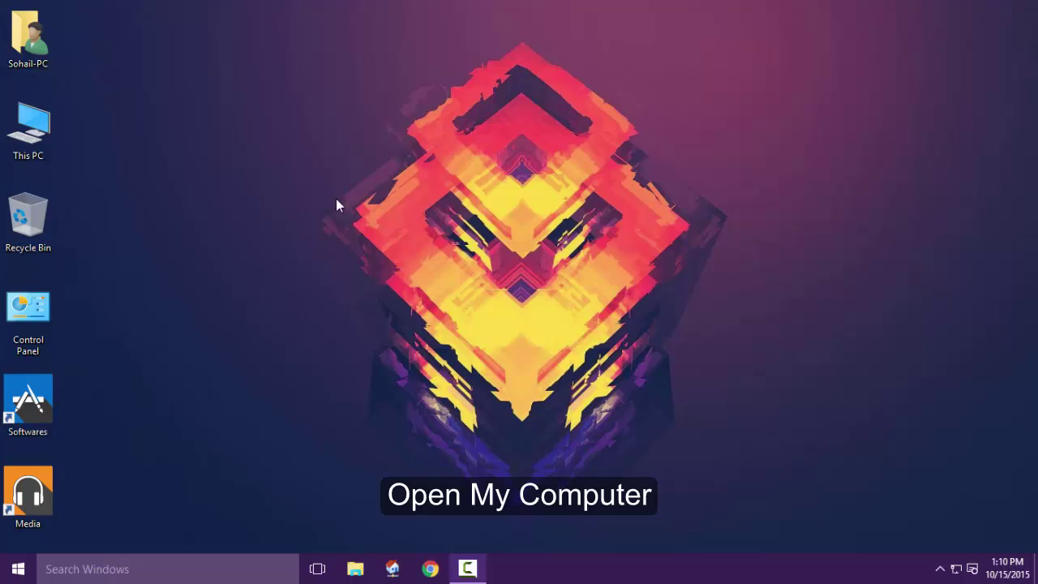
Step: Open the Performance Options visual effects settings from This PC's advanced system properties
{"action": "double_click", "coordinate": [39, 129]}
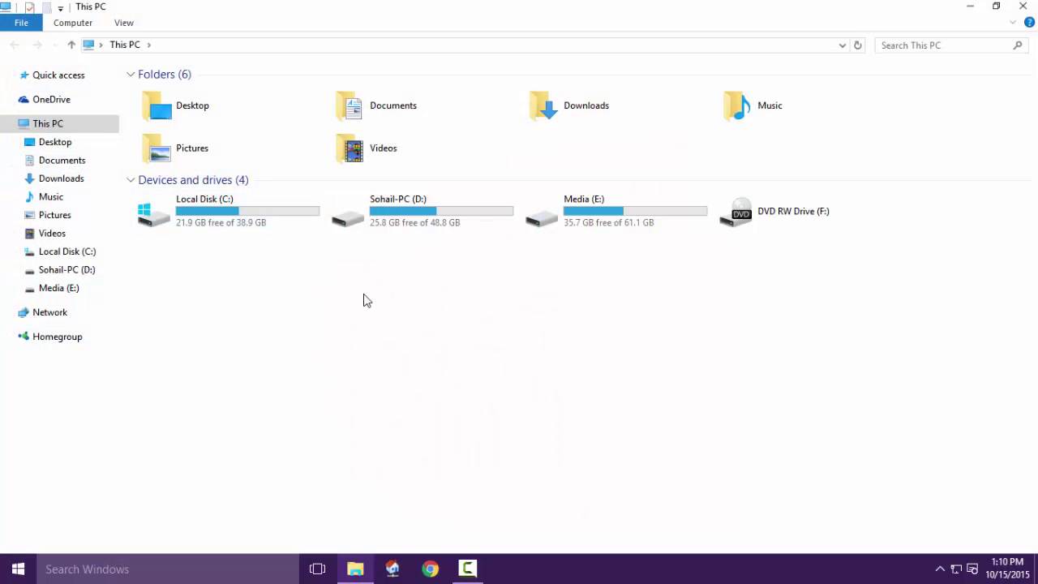
{"action": "right_click", "coordinate": [364, 299]}
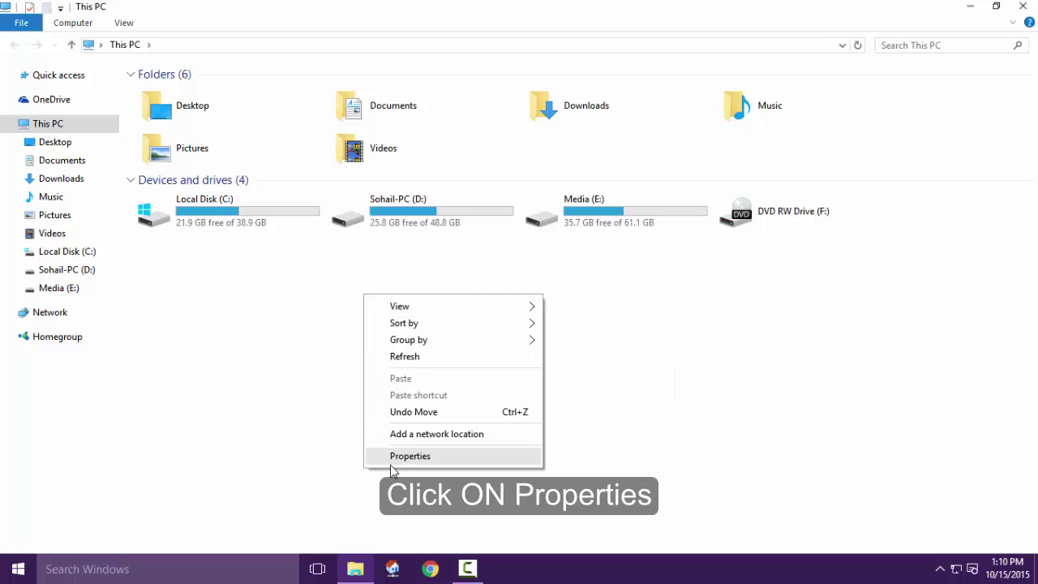
{"action": "left_click", "coordinate": [415, 459]}
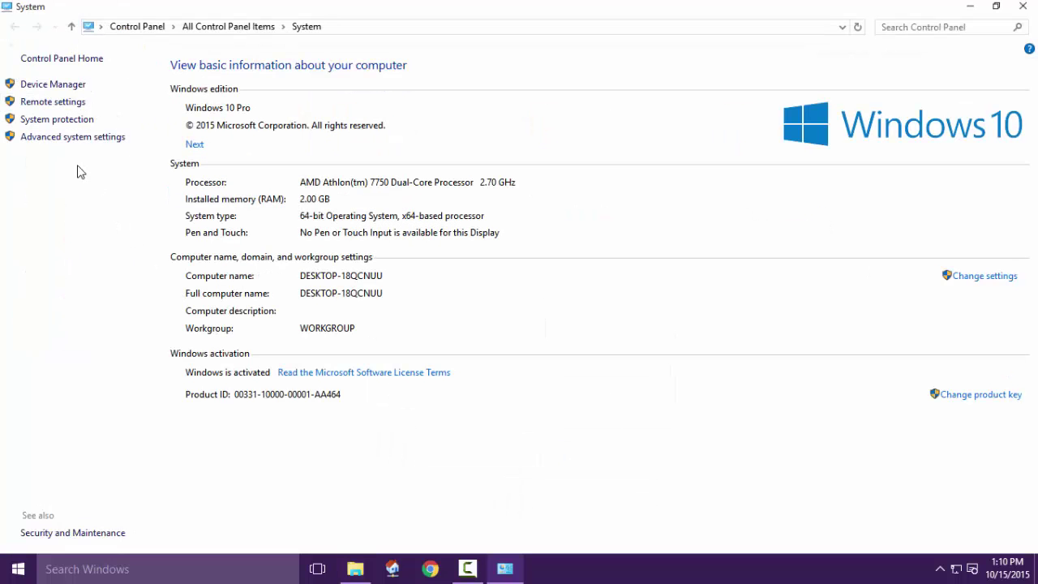
{"action": "left_click", "coordinate": [110, 138]}
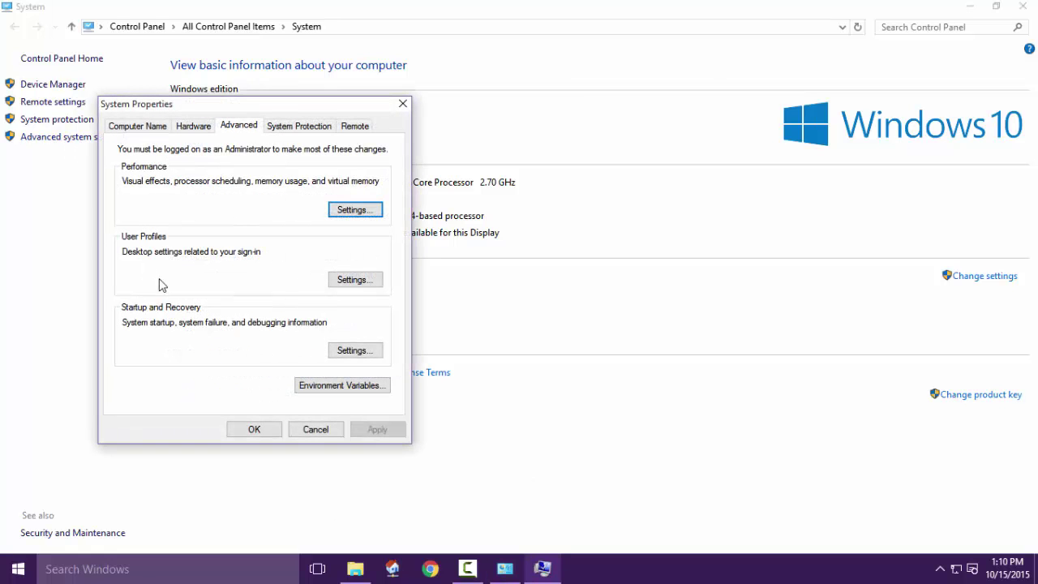
{"action": "left_click", "coordinate": [357, 213]}
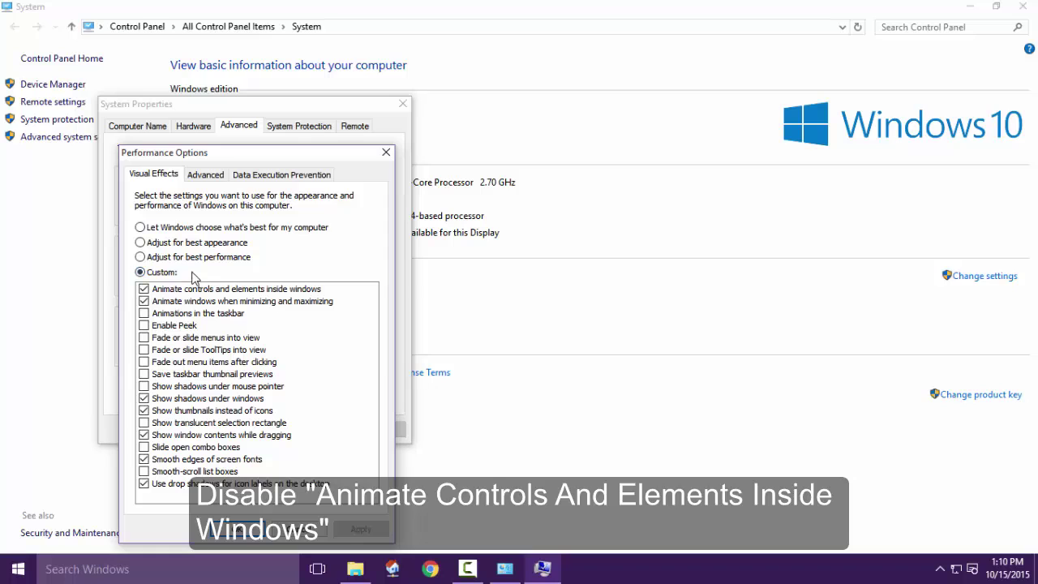
Step: Turn off animating controls and elements inside windows and animating windows when minimizing and maximizing, apply the change and close the open windows
{"action": "left_click", "coordinate": [144, 289]}
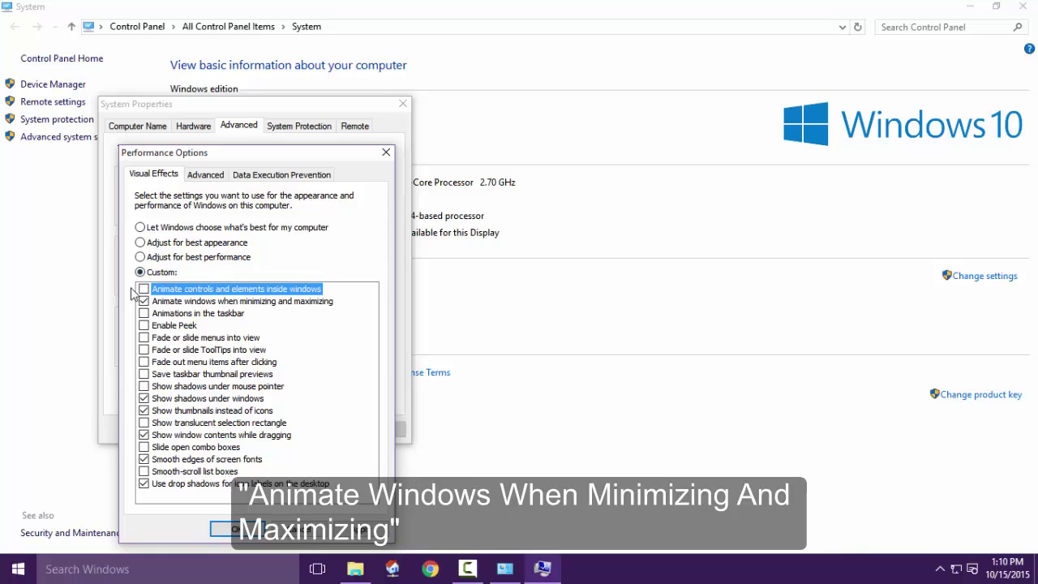
{"action": "left_click", "coordinate": [144, 301]}
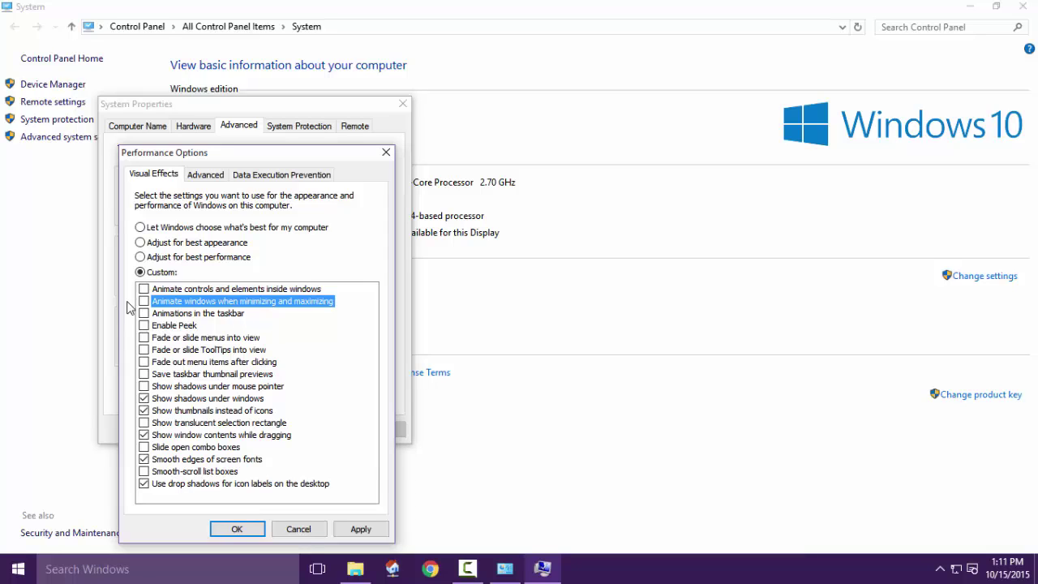
{"action": "left_click", "coordinate": [347, 531]}
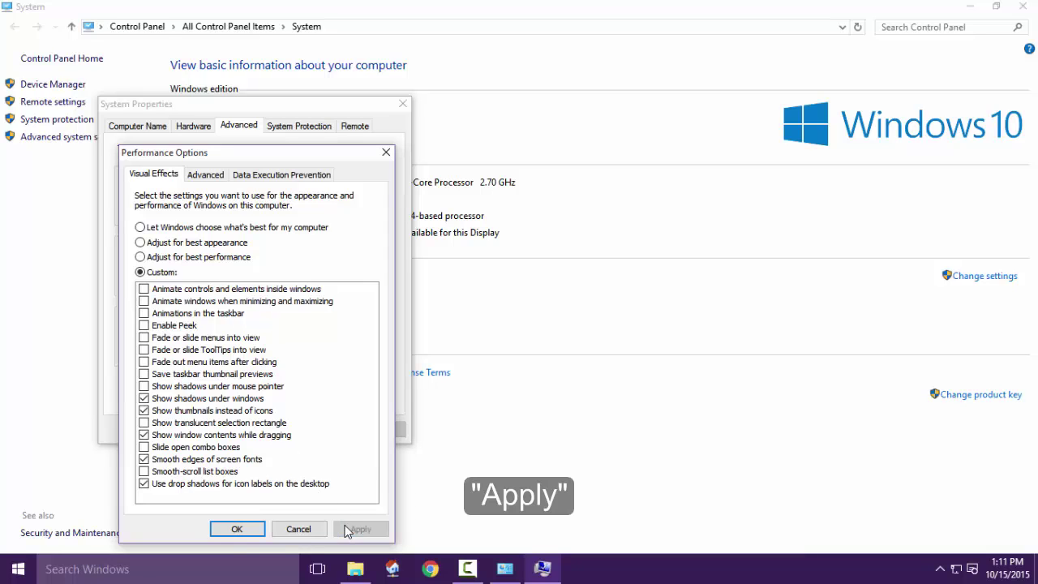
{"action": "left_click", "coordinate": [237, 528]}
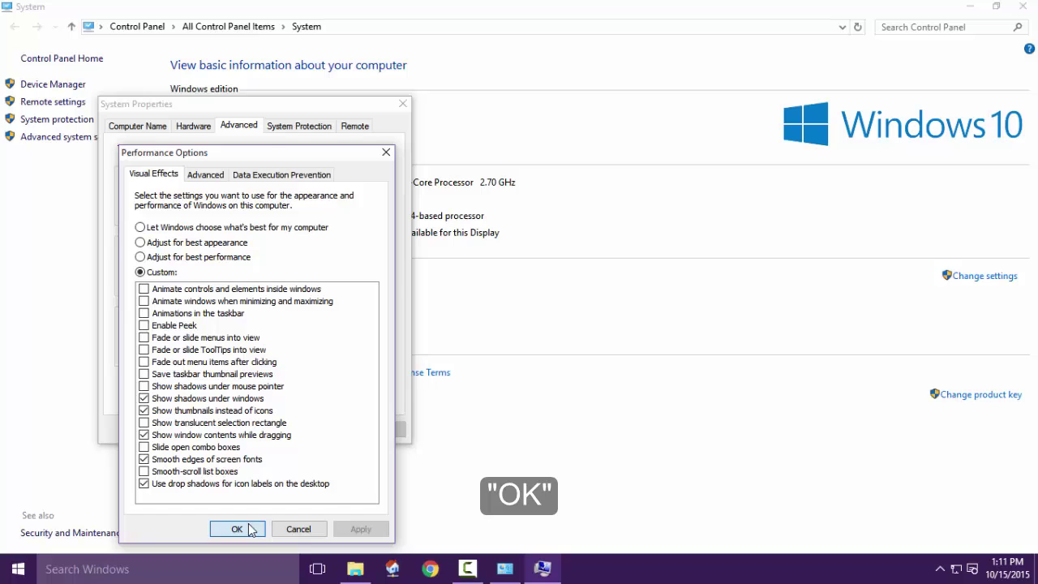
{"action": "left_click", "coordinate": [254, 430]}
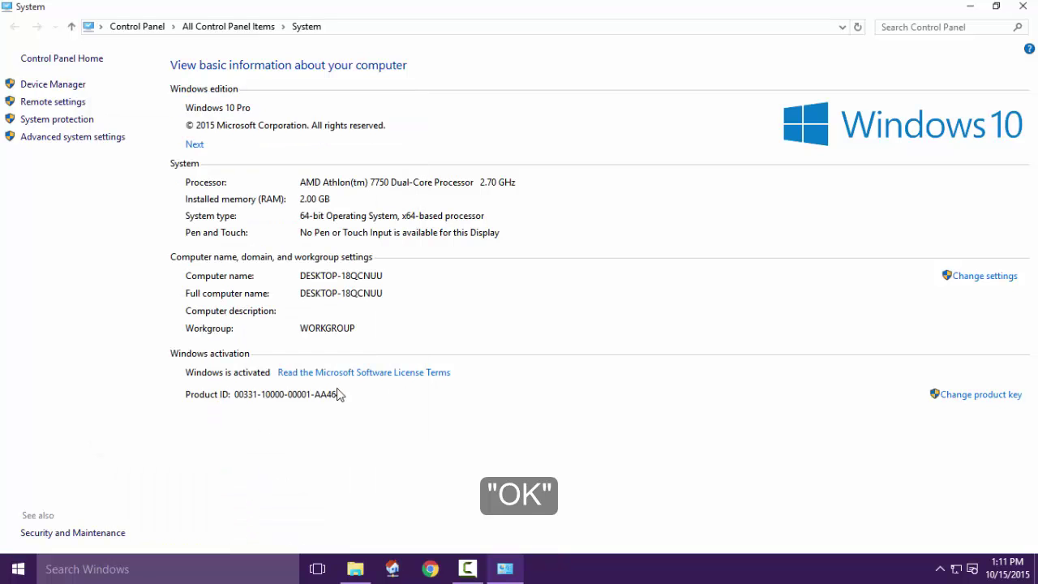
{"action": "left_click", "coordinate": [1021, 8]}
{"action": "left_click", "coordinate": [1021, 10]}
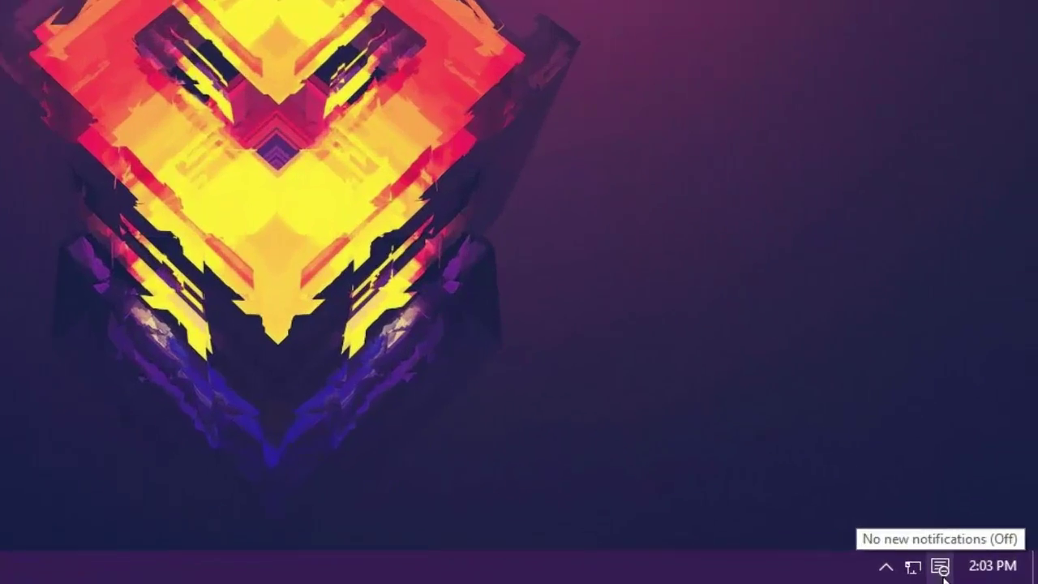
Step: Open the Privacy section of Windows Settings
{"action": "left_click", "coordinate": [972, 572]}
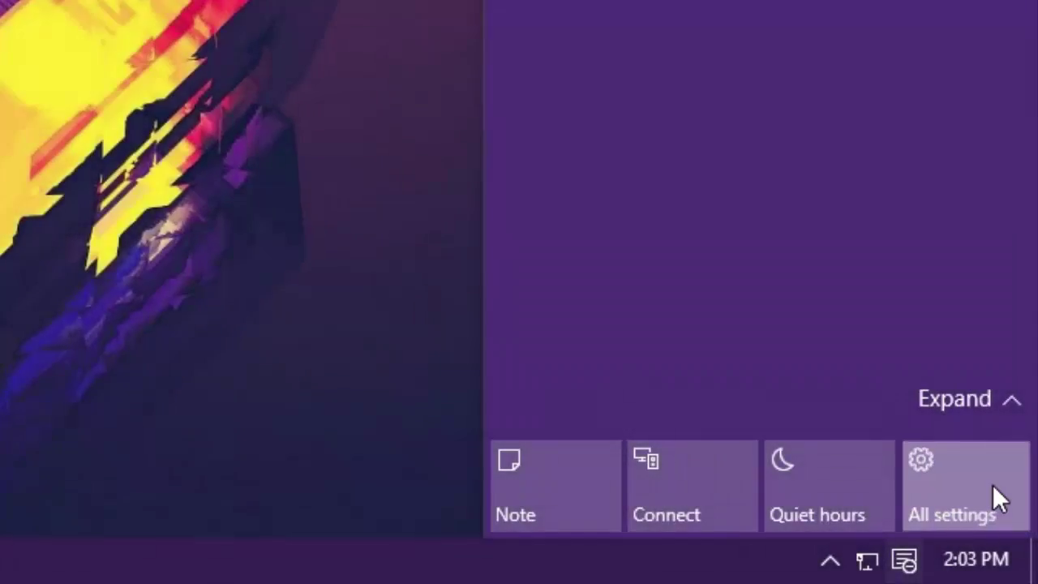
{"action": "left_click", "coordinate": [993, 485]}
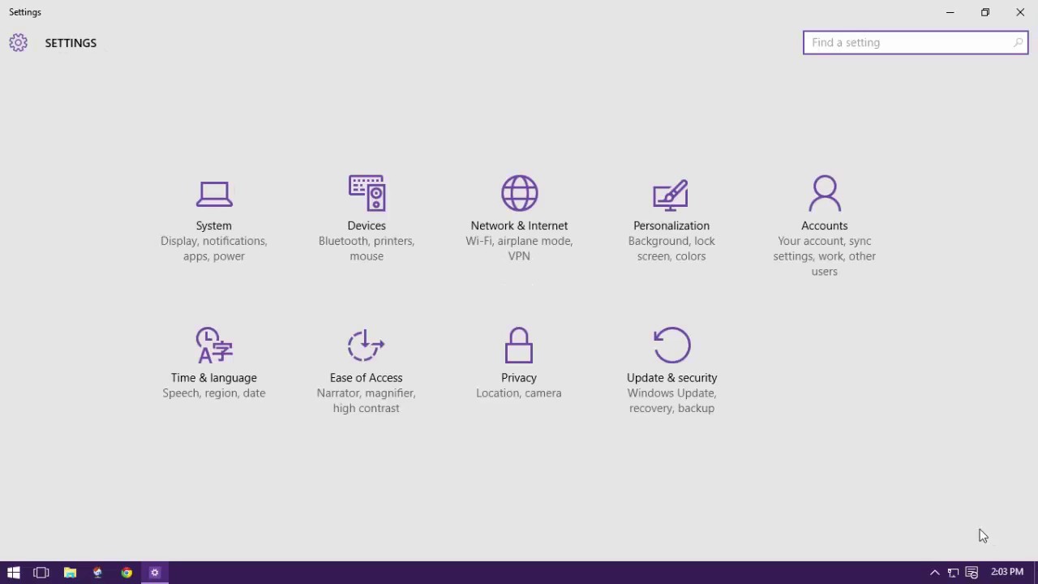
{"action": "left_click", "coordinate": [543, 398]}
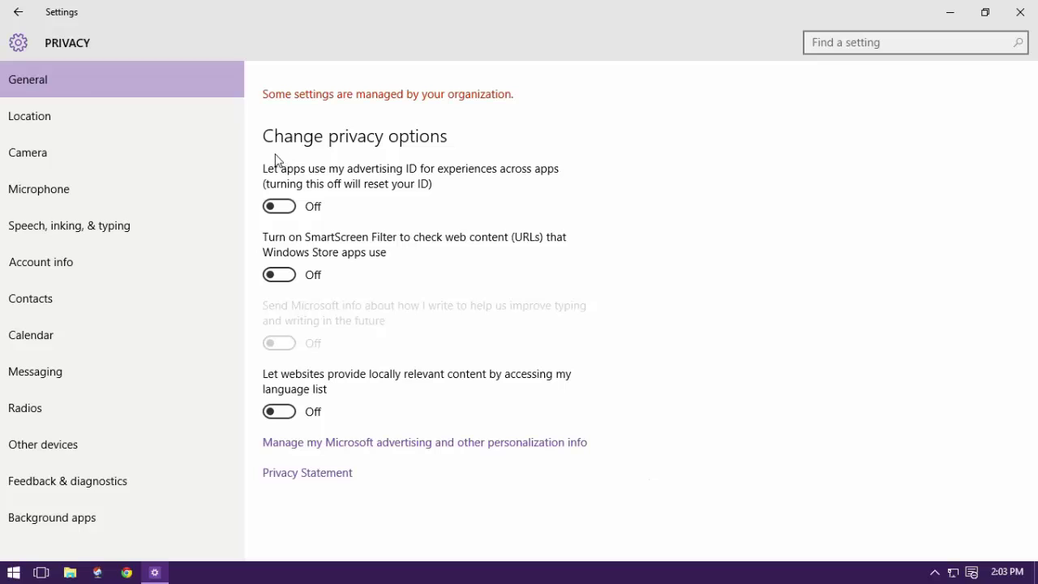
Step: Review the privacy options for location, camera, microphone, speech and typing, account info, contacts, calendar, messaging and radios
{"action": "left_click", "coordinate": [183, 121]}
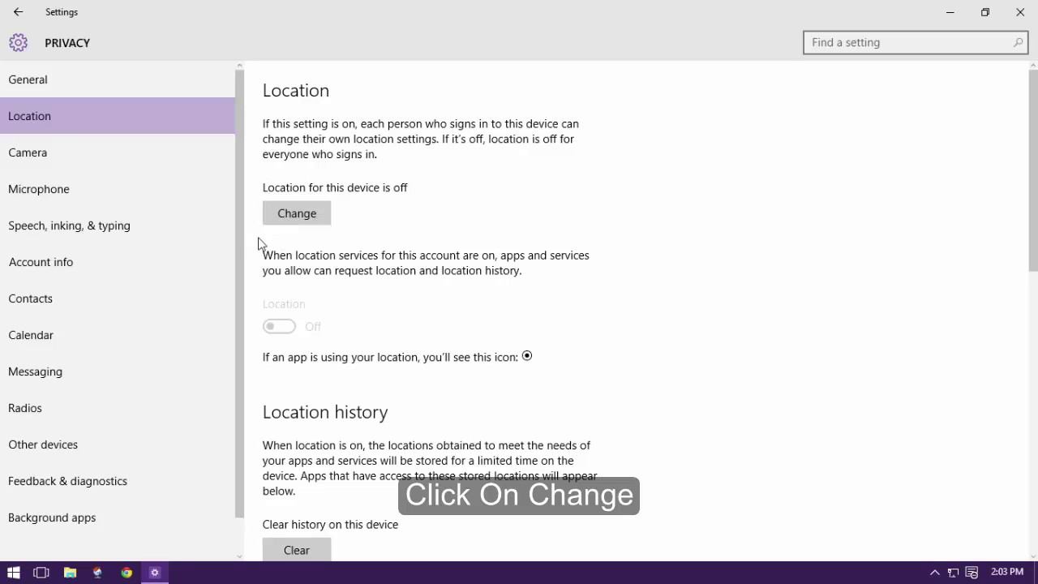
{"action": "left_click", "coordinate": [176, 169]}
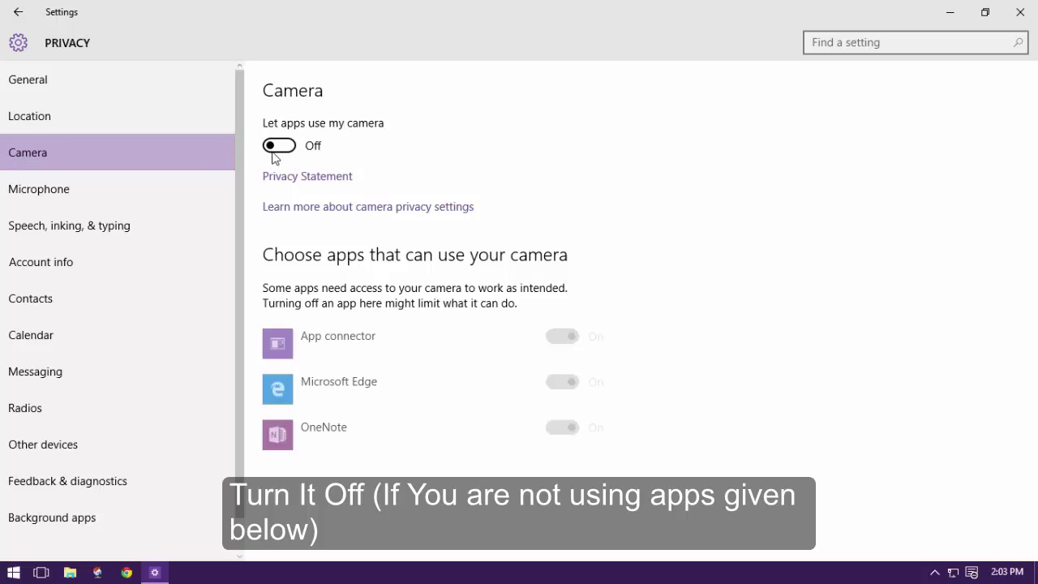
{"action": "left_click", "coordinate": [198, 191]}
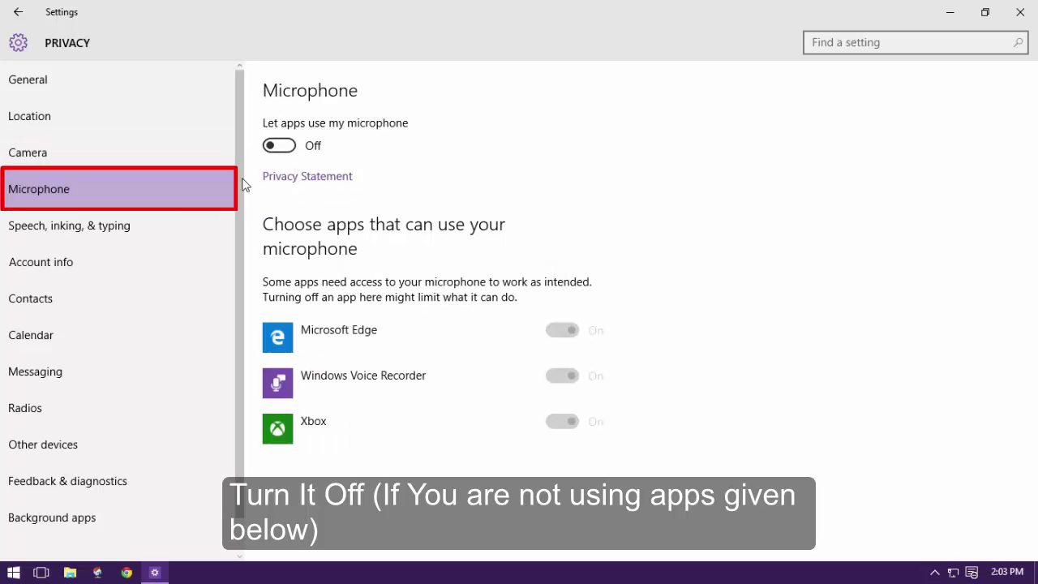
{"action": "left_click", "coordinate": [190, 225]}
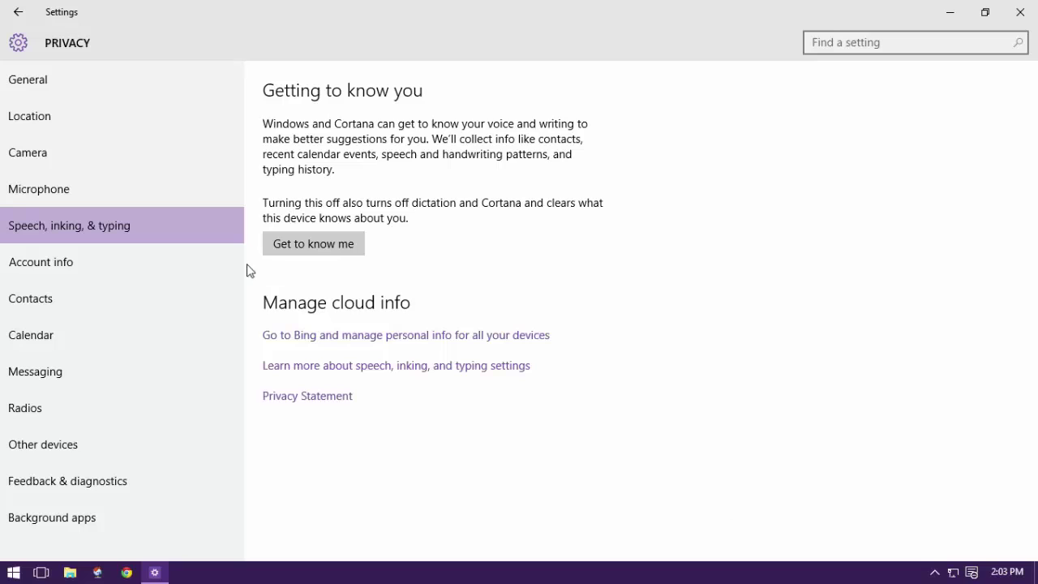
{"action": "left_click", "coordinate": [192, 262]}
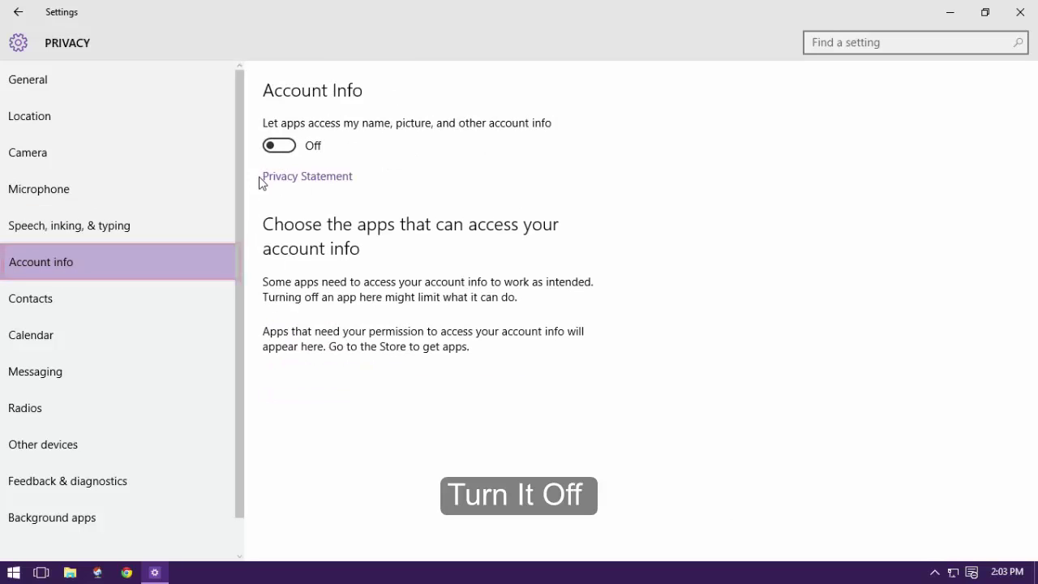
{"action": "left_click", "coordinate": [183, 299]}
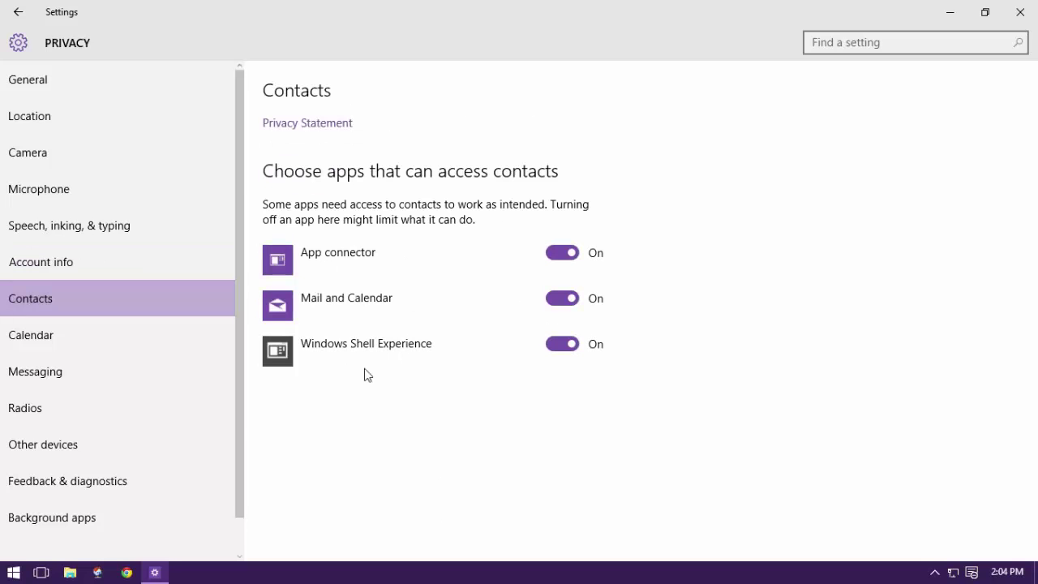
{"action": "left_click", "coordinate": [152, 334]}
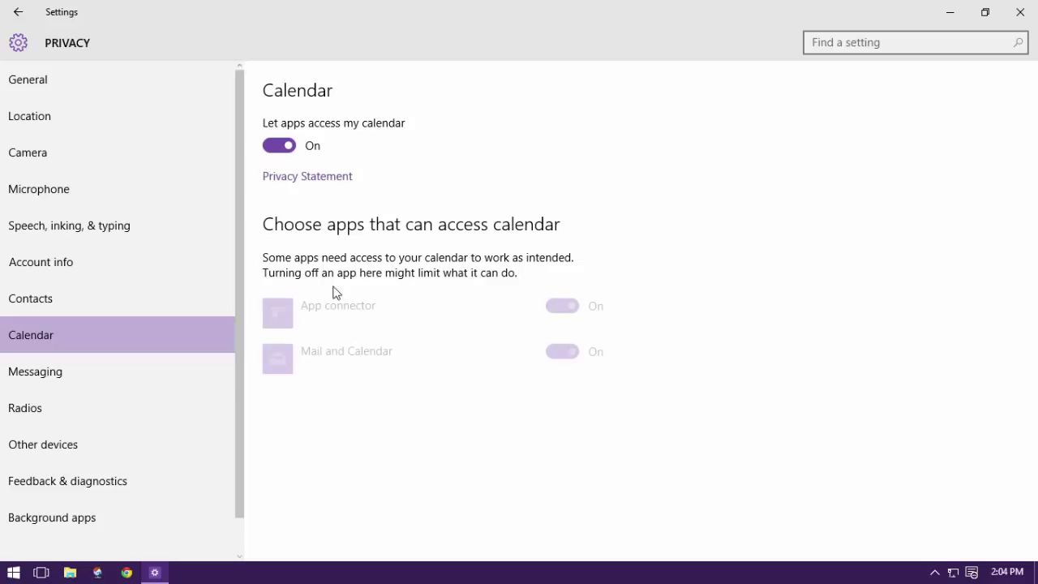
{"action": "left_click", "coordinate": [173, 378]}
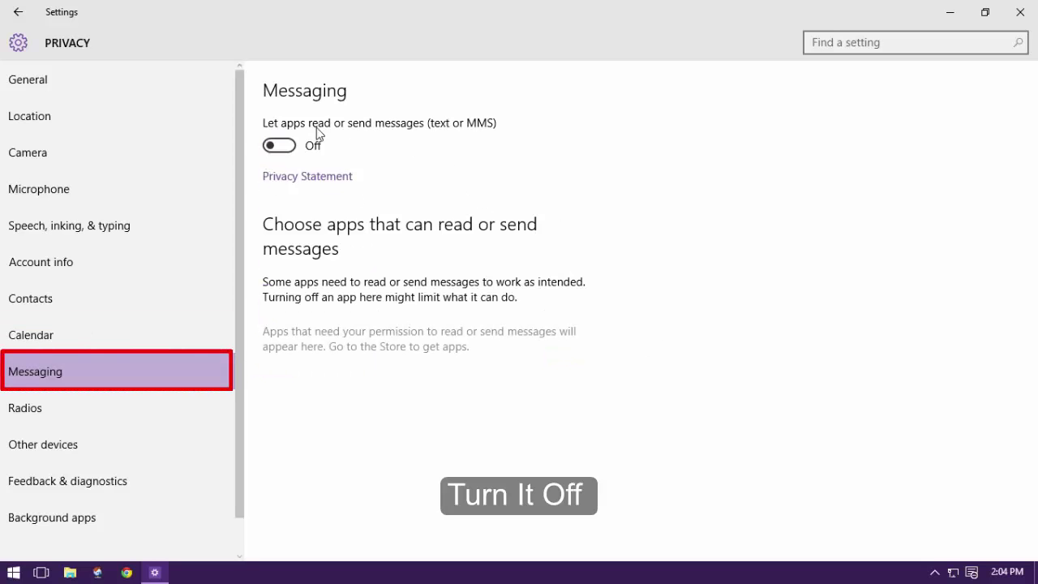
{"action": "left_click", "coordinate": [166, 402]}
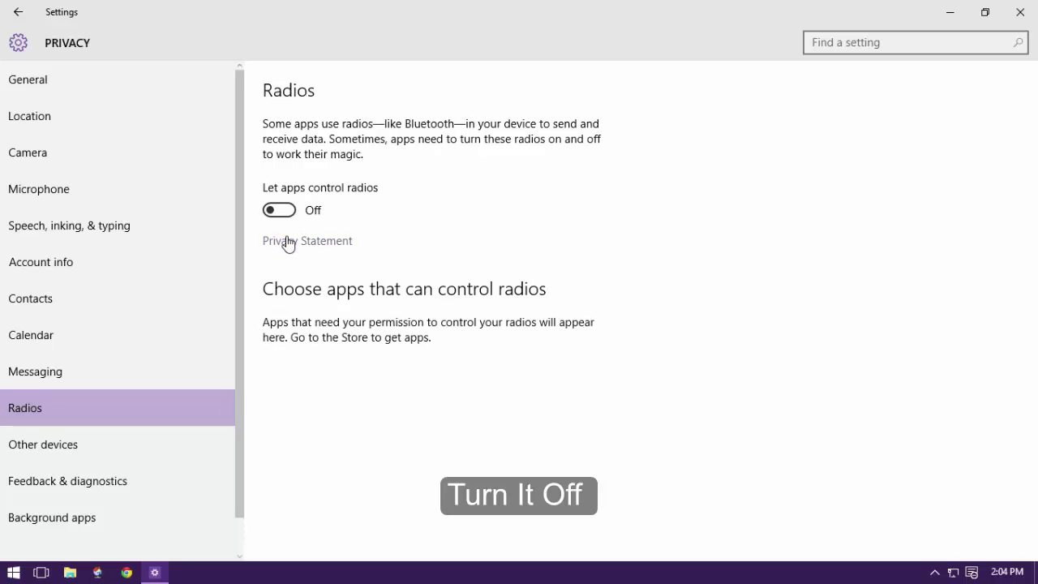
Step: Check the other devices privacy options, then set the feedback frequency to Never and the diagnostic and usage data to Basic
{"action": "left_click", "coordinate": [191, 454]}
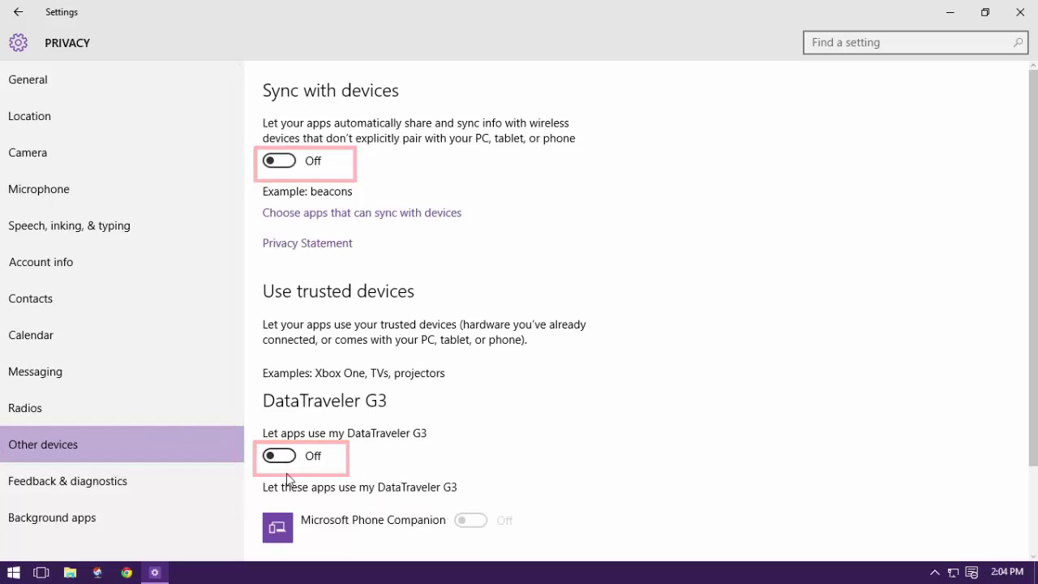
{"action": "left_click", "coordinate": [145, 496]}
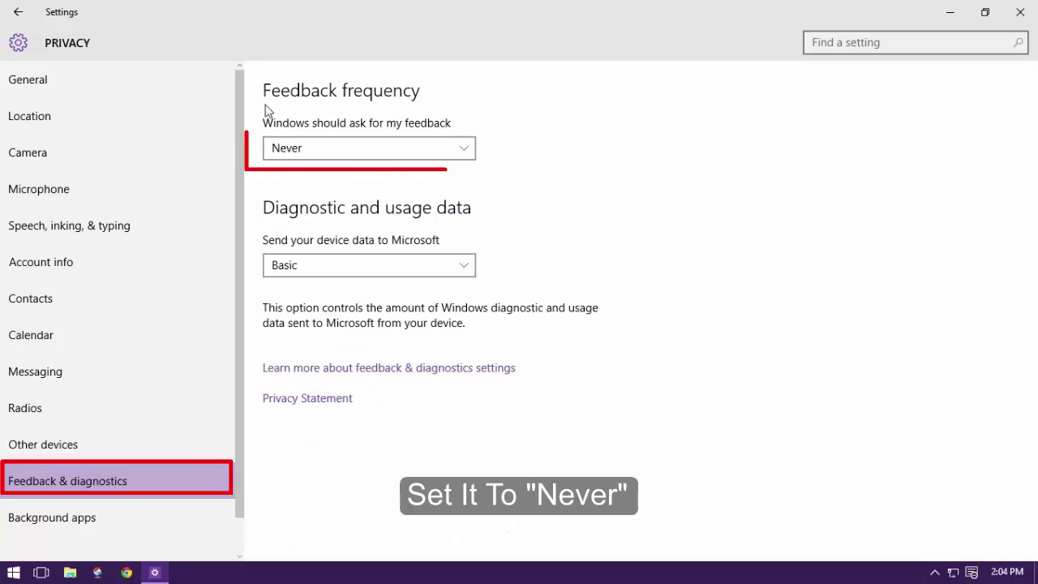
{"action": "left_click", "coordinate": [340, 150]}
{"action": "left_click", "coordinate": [316, 184]}
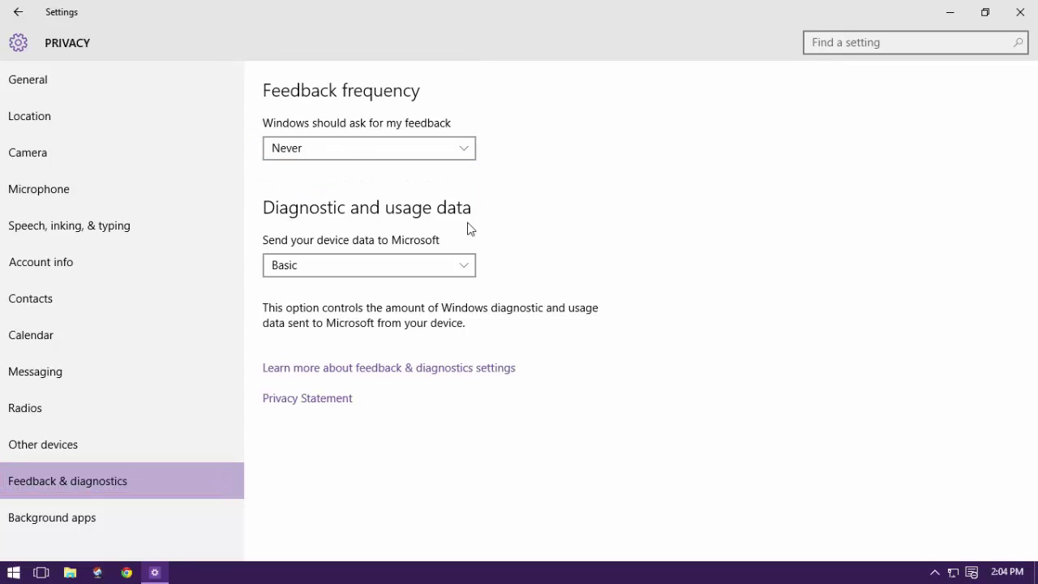
{"action": "left_click", "coordinate": [309, 270]}
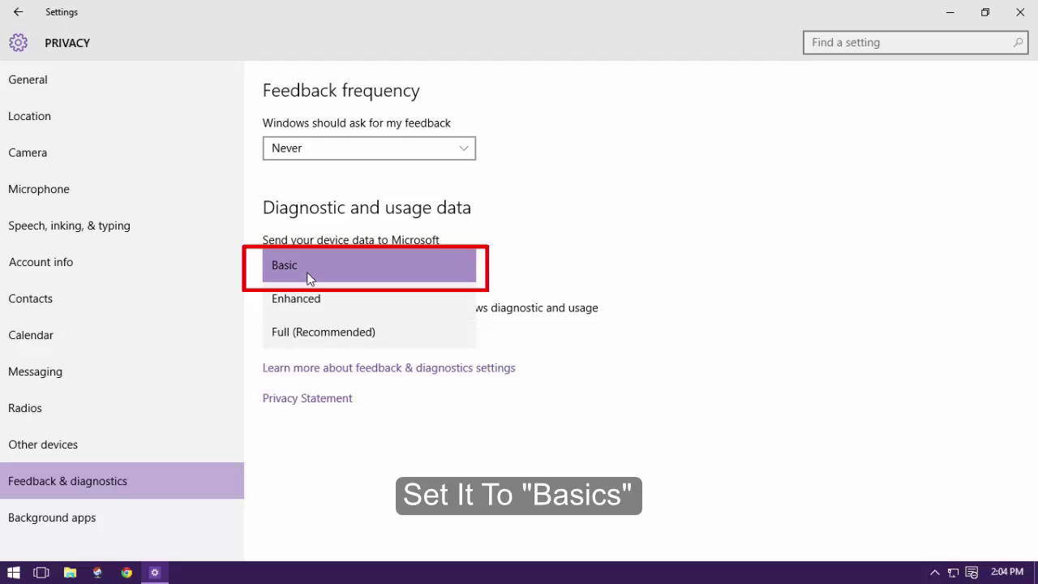
{"action": "left_click", "coordinate": [308, 268]}
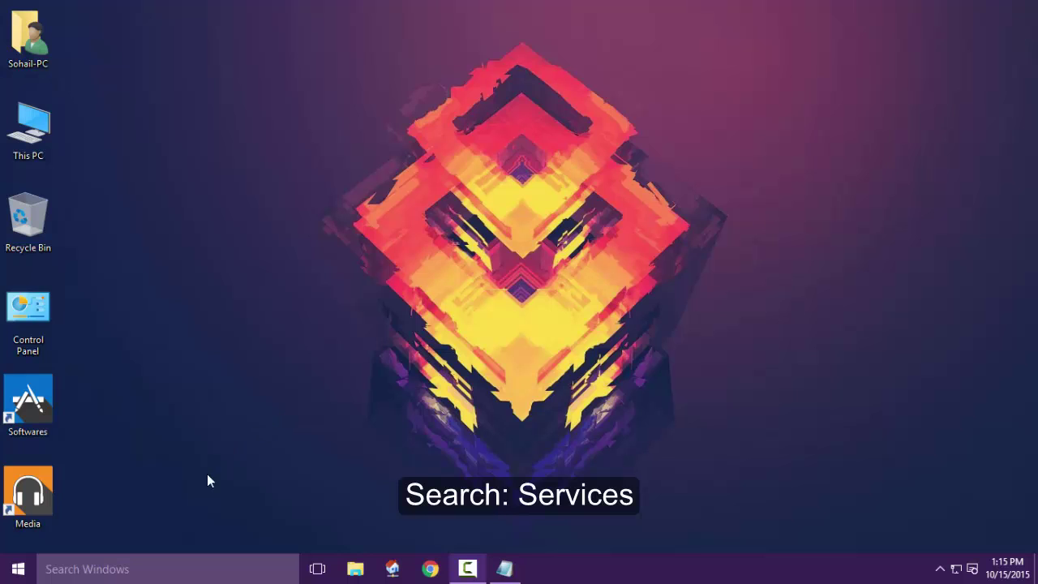
Step: Search Windows for "services" and open the Services desktop app
{"action": "left_click", "coordinate": [184, 567]}
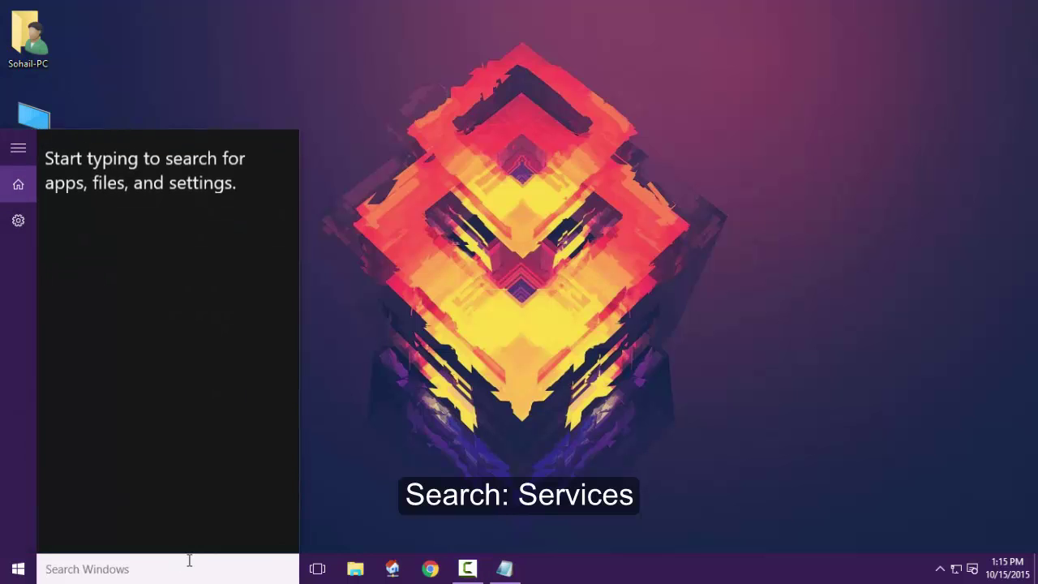
{"action": "type", "text": "s"}
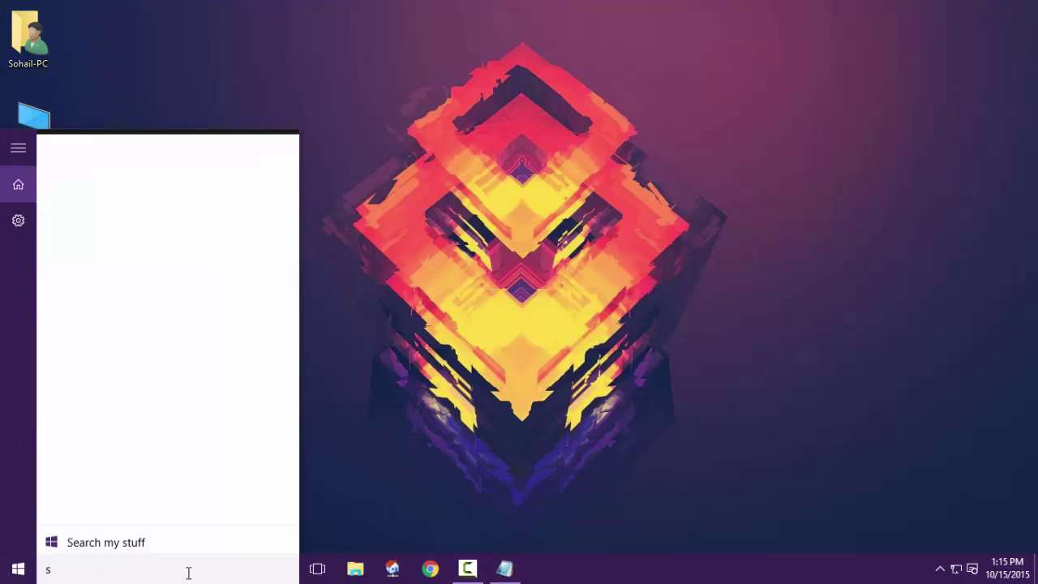
{"action": "type", "text": "ervices"}
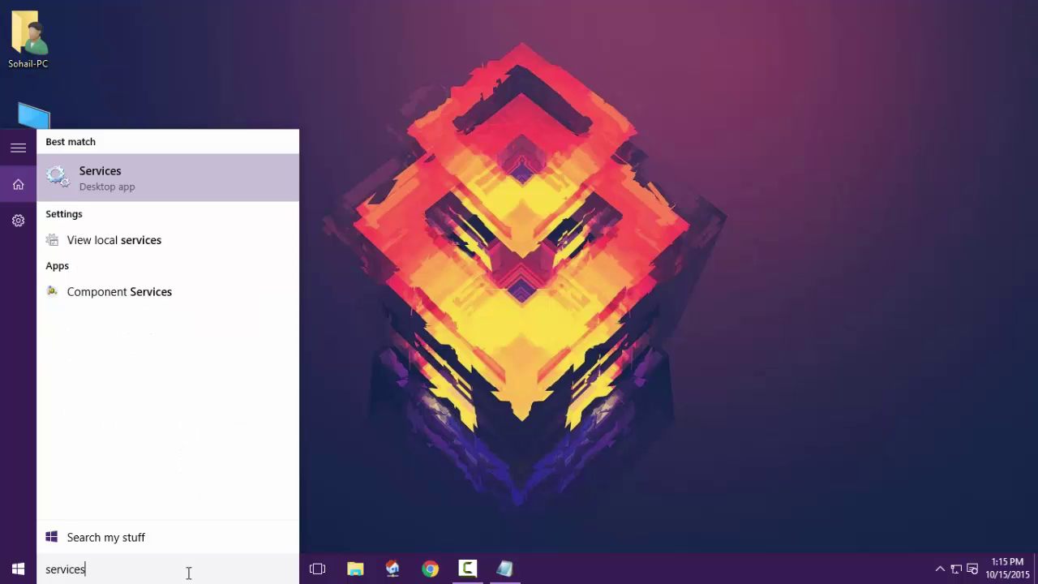
{"action": "left_click", "coordinate": [193, 173]}
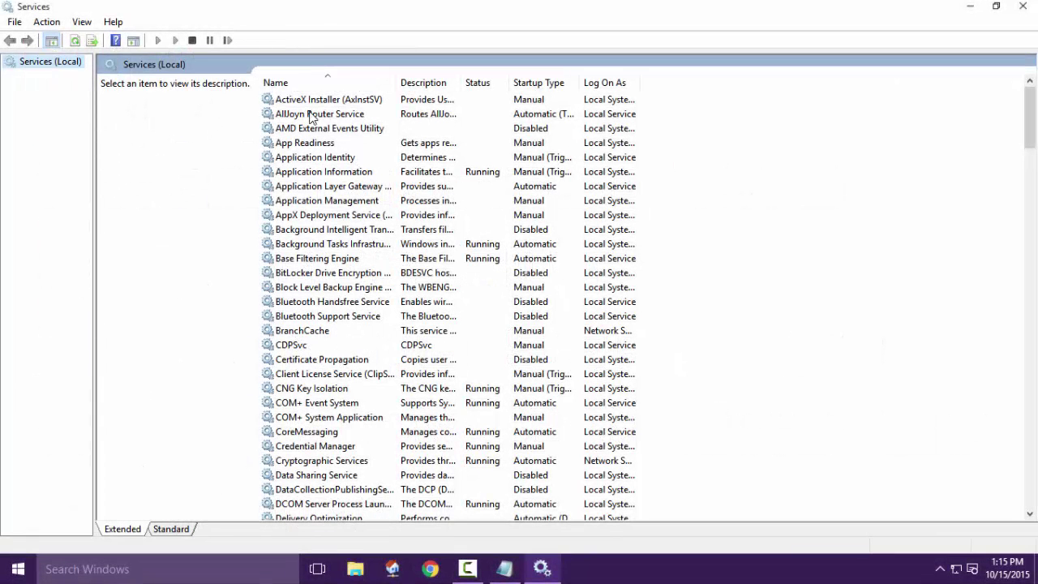
Step: Set the startup type of the AllJoyn Router Service to Disabled, apply the change and close its properties
{"action": "left_click", "coordinate": [366, 112]}
{"action": "right_click", "coordinate": [384, 117]}
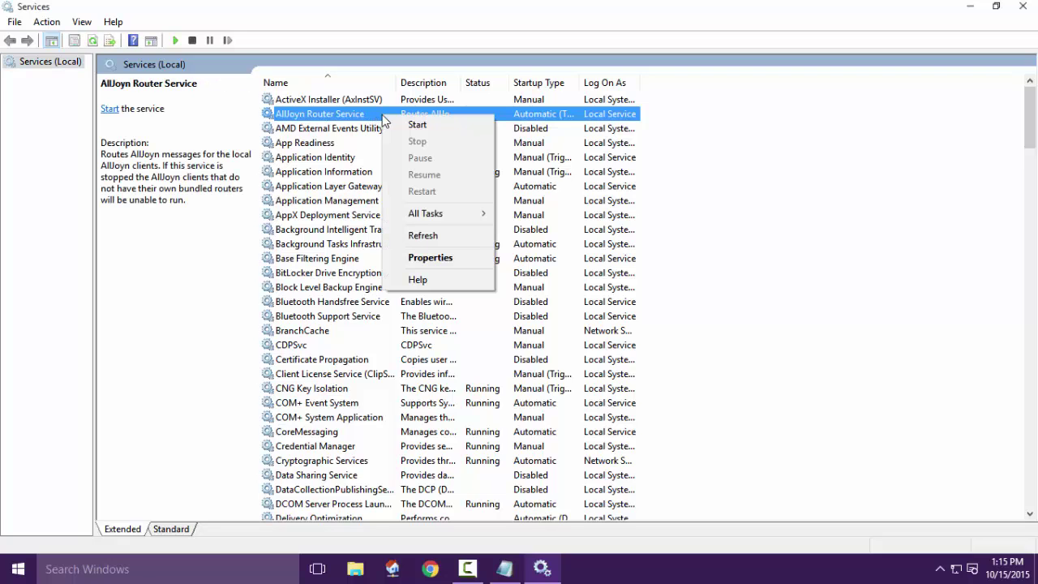
{"action": "left_click", "coordinate": [424, 257]}
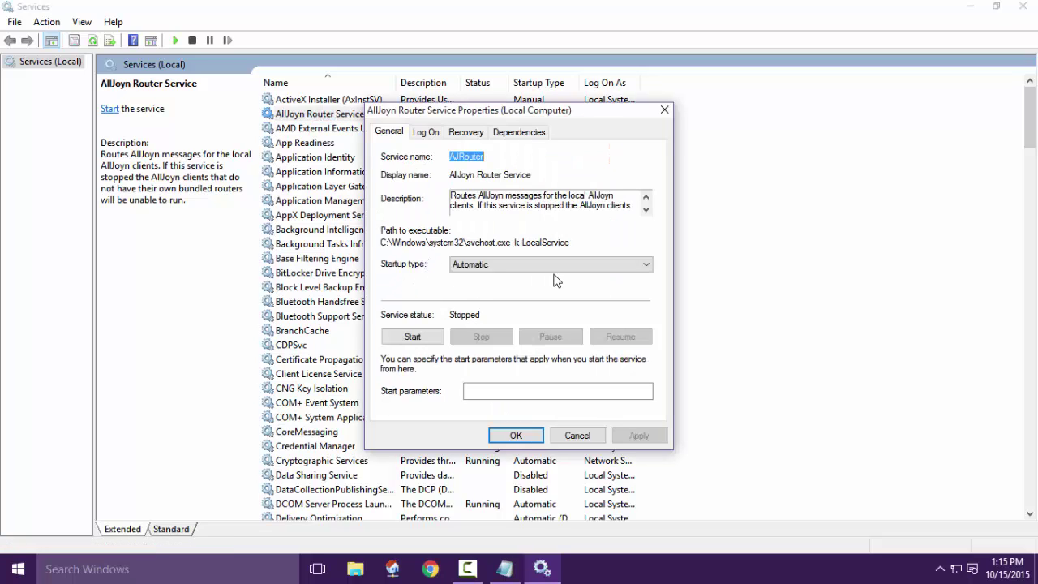
{"action": "left_click", "coordinate": [557, 269]}
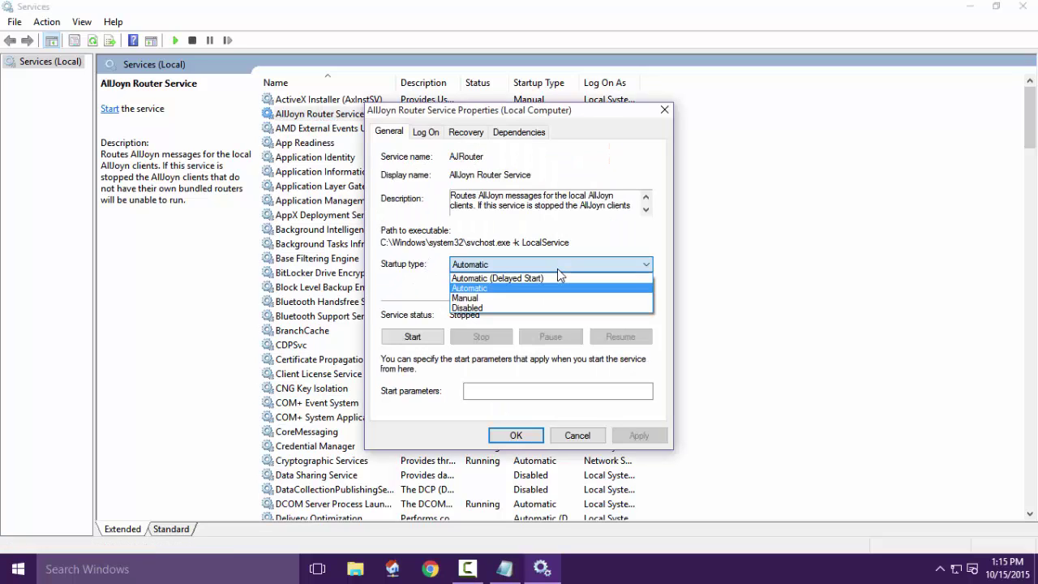
{"action": "left_click", "coordinate": [478, 310]}
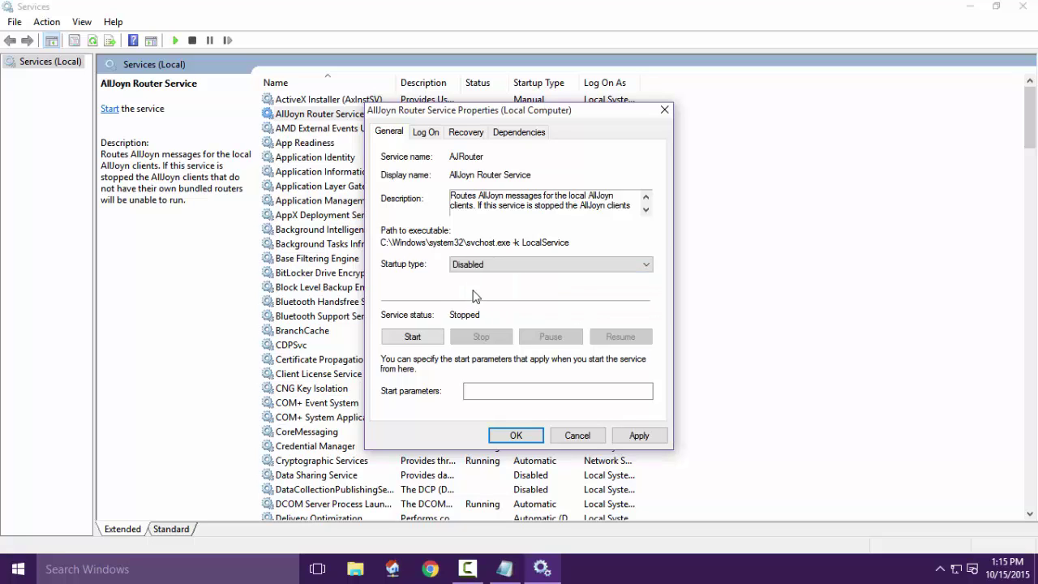
{"action": "left_click", "coordinate": [650, 442]}
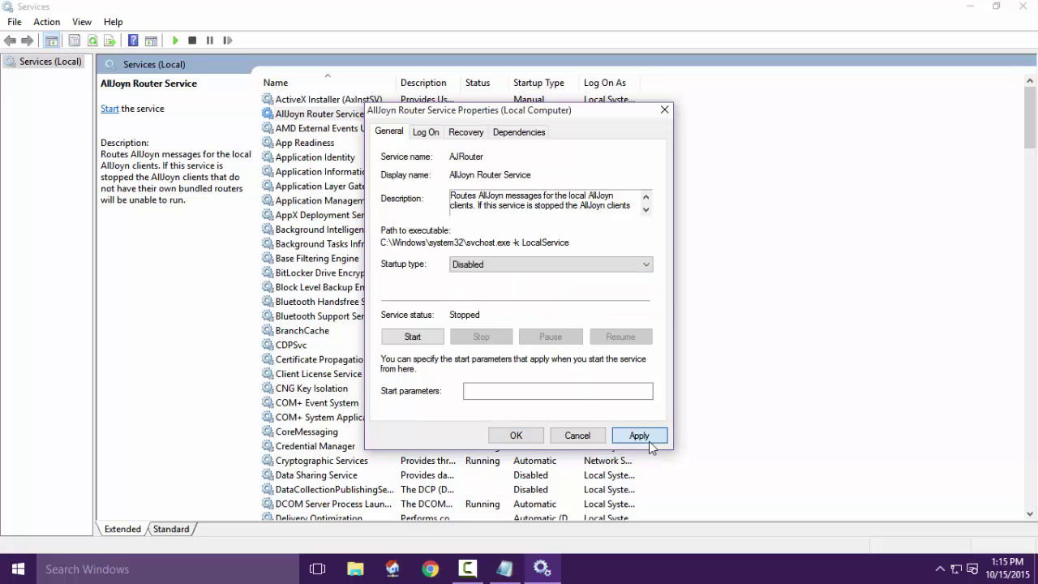
{"action": "left_click", "coordinate": [516, 435]}
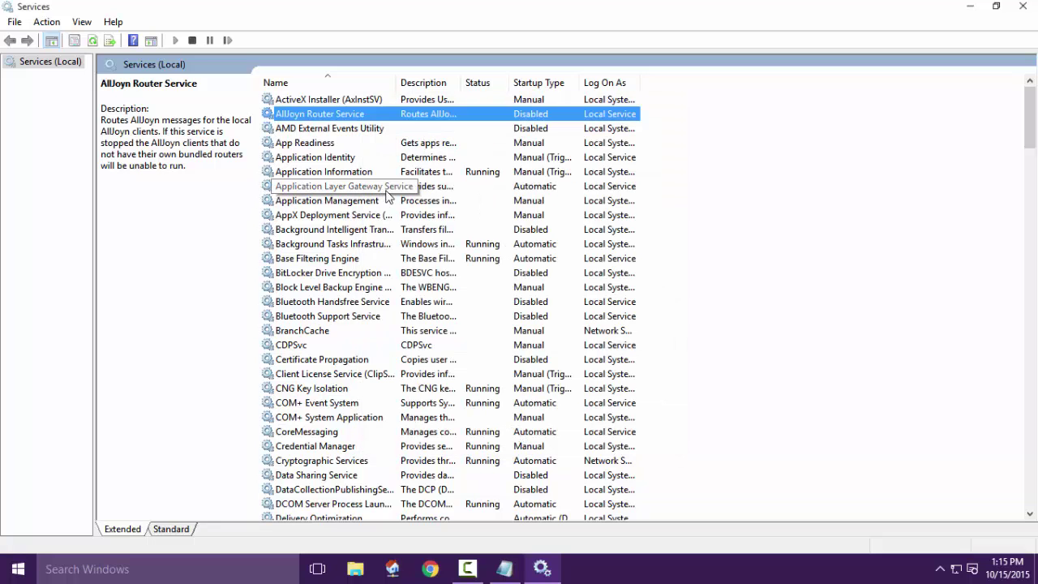
Step: Set the startup type of the Application Layer Gateway Service to Disabled and apply the change
{"action": "left_click", "coordinate": [364, 191]}
{"action": "right_click", "coordinate": [362, 188]}
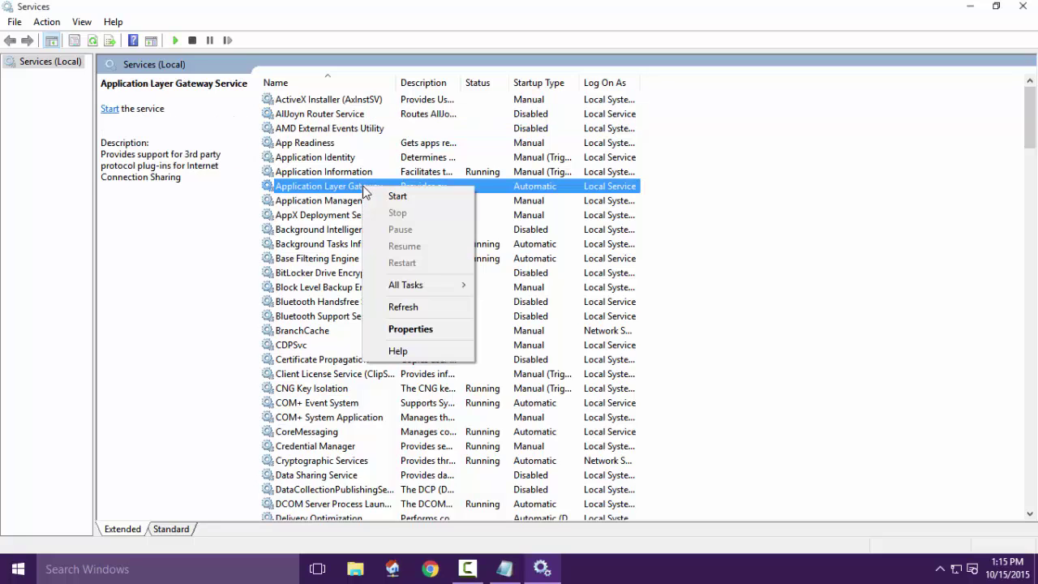
{"action": "left_click", "coordinate": [387, 333]}
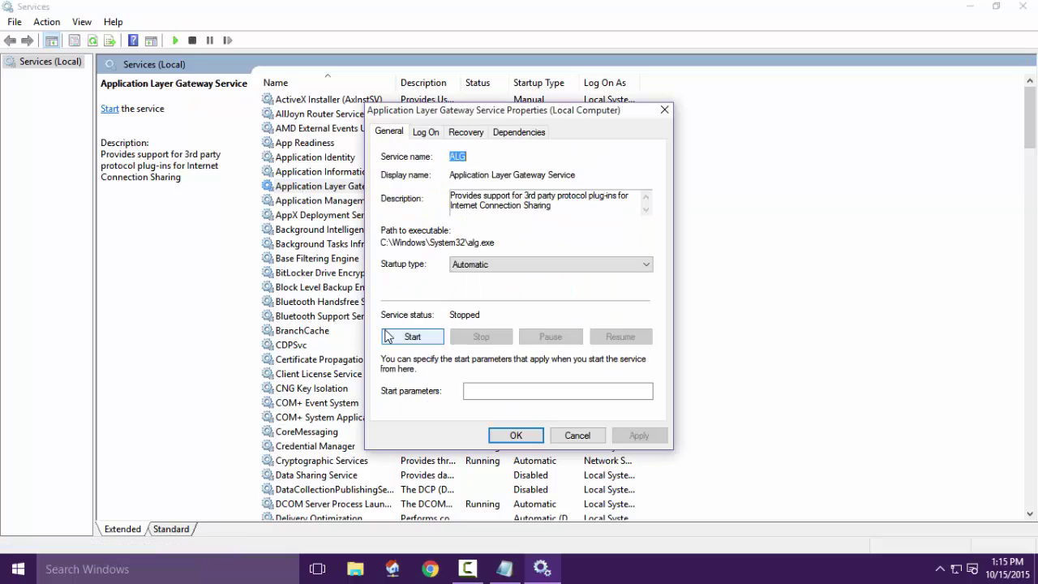
{"action": "left_click", "coordinate": [545, 270]}
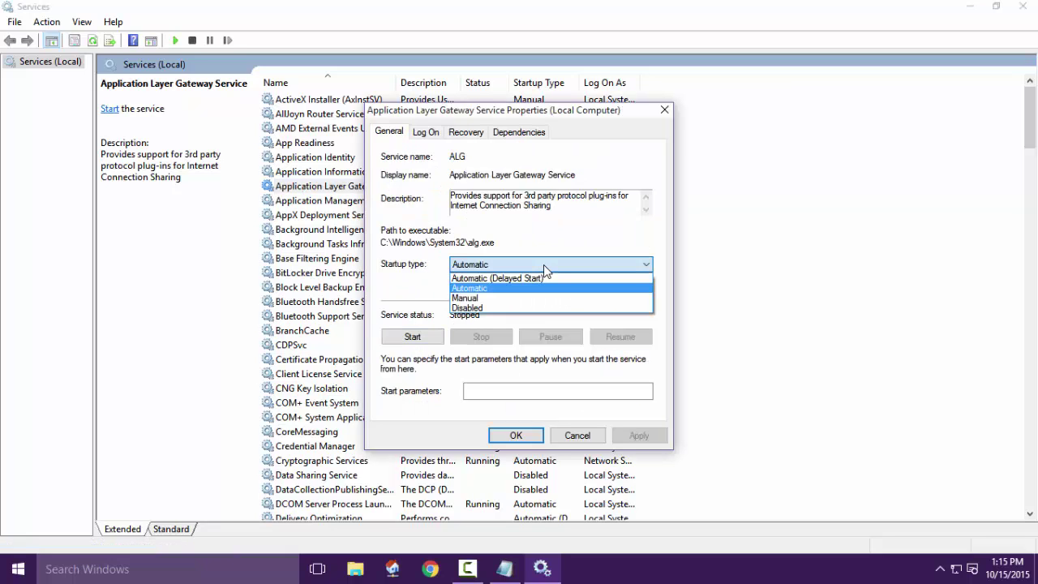
{"action": "left_click", "coordinate": [488, 309]}
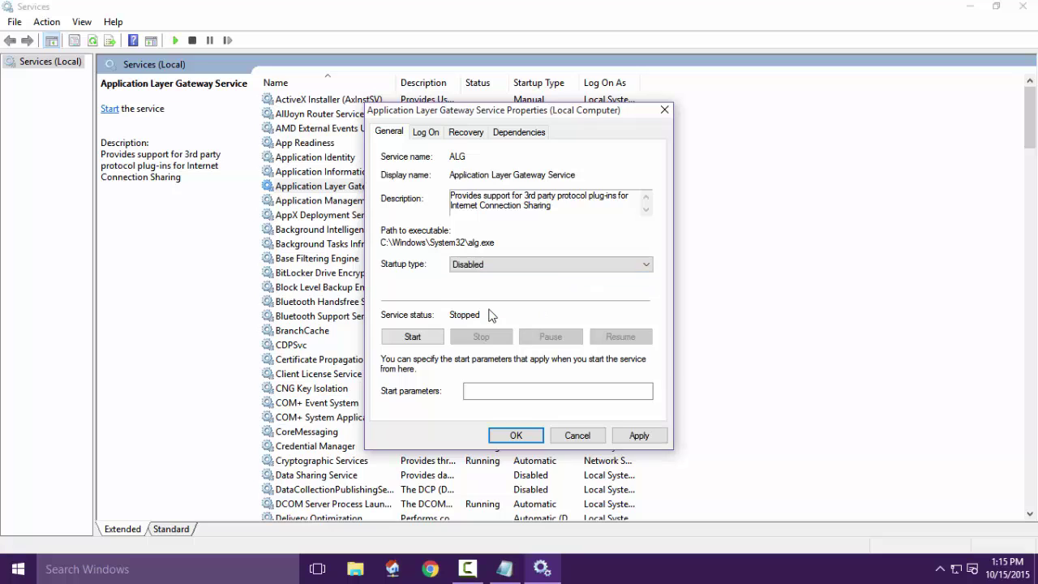
{"action": "left_click", "coordinate": [619, 435]}
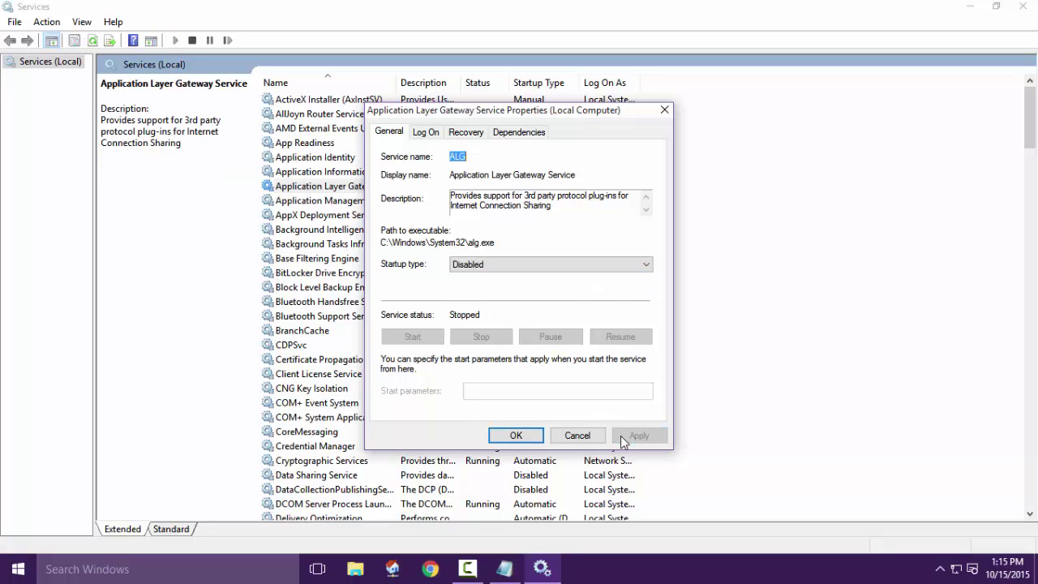